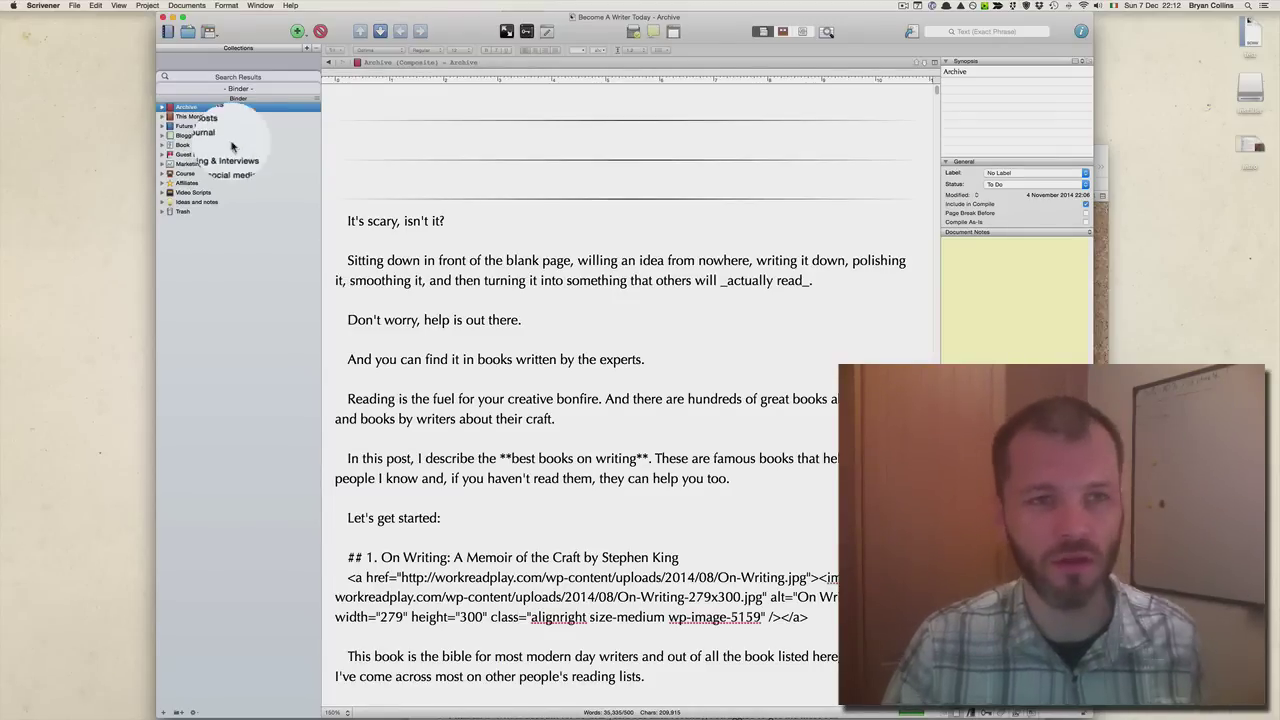
- Add a new folder below Archive in the binder and name it test
left_click(297, 31)
left_click(321, 57)
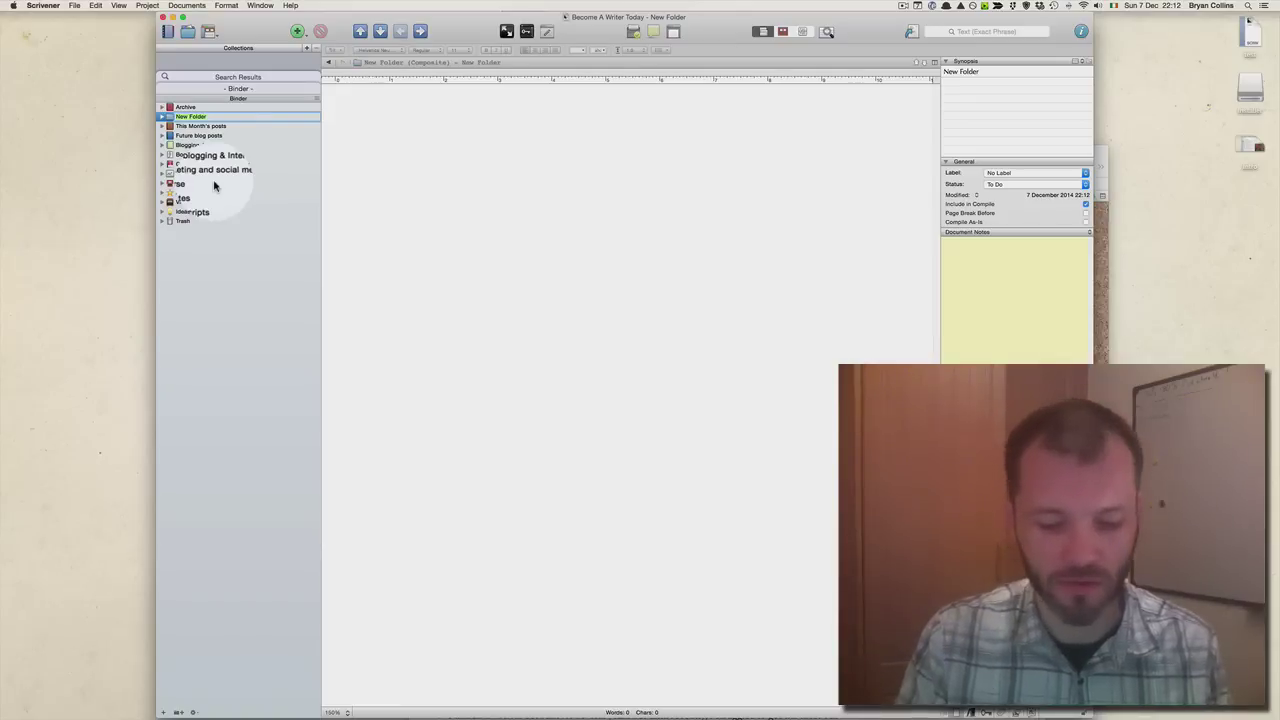
key("Return")
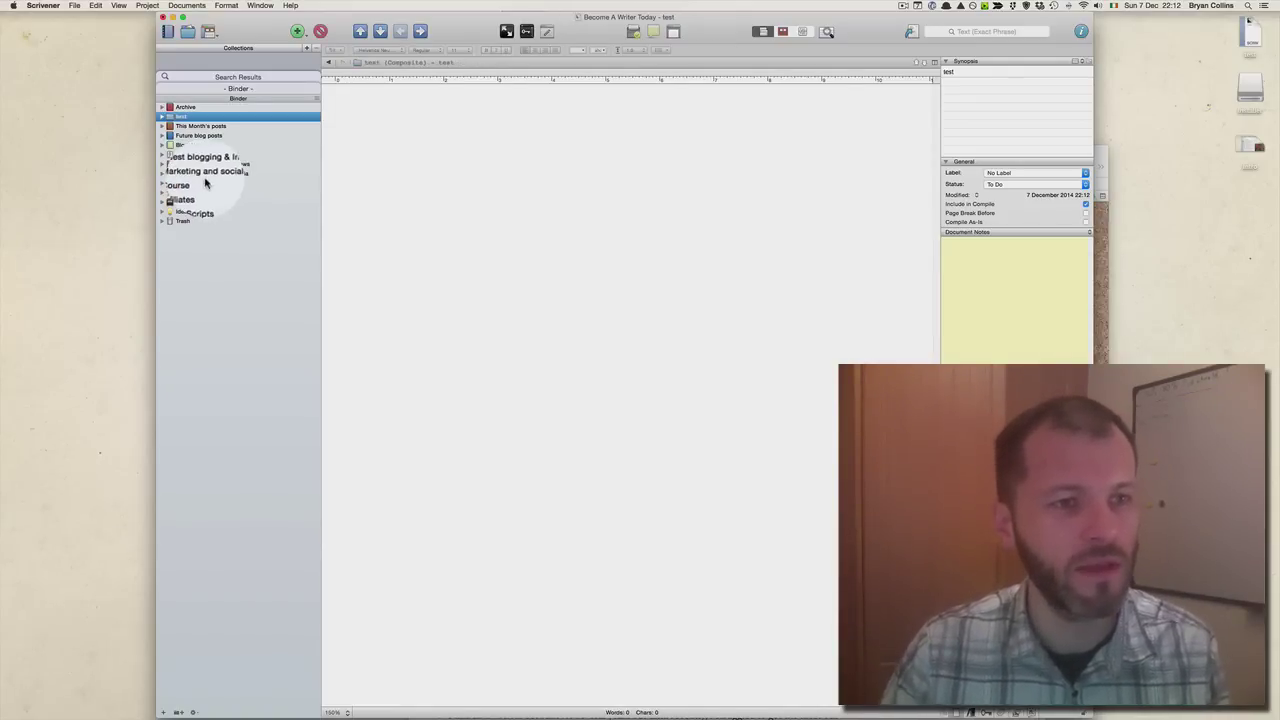
- Undo the new folder's renaming, move the folder to the Trash and collapse the Trash
key("super+z")
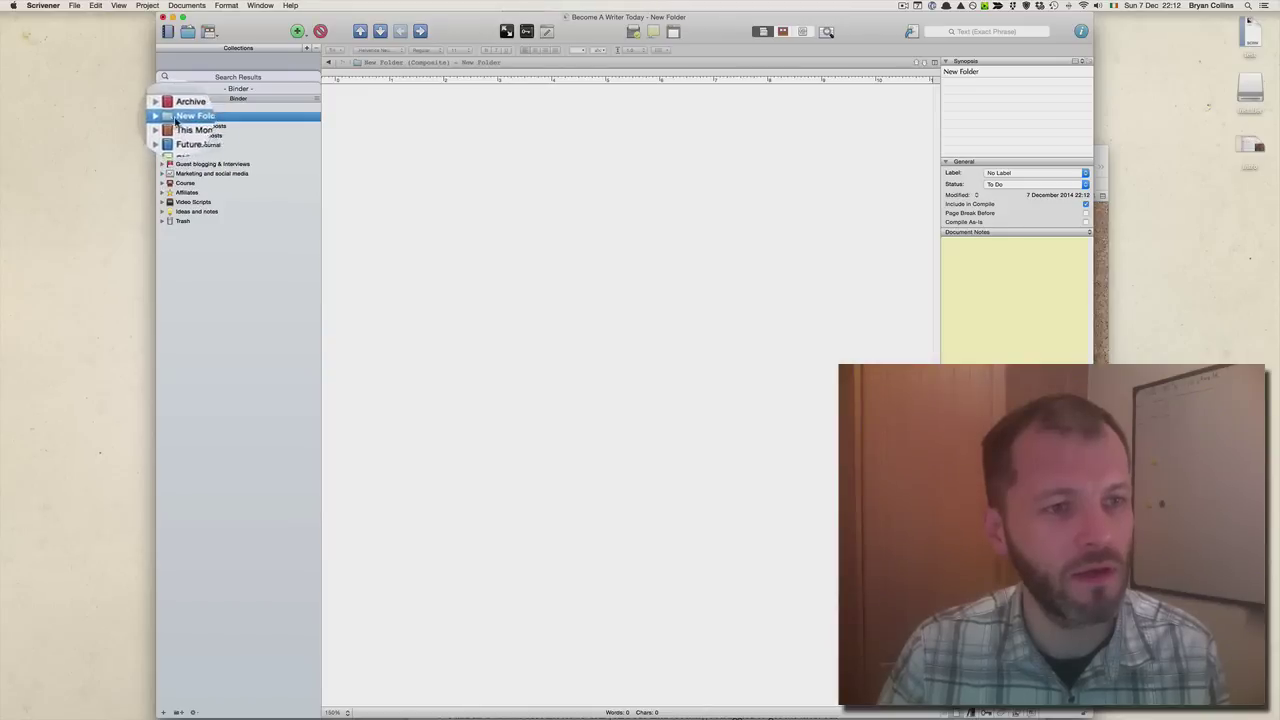
left_click_drag(175, 120, 175, 220)
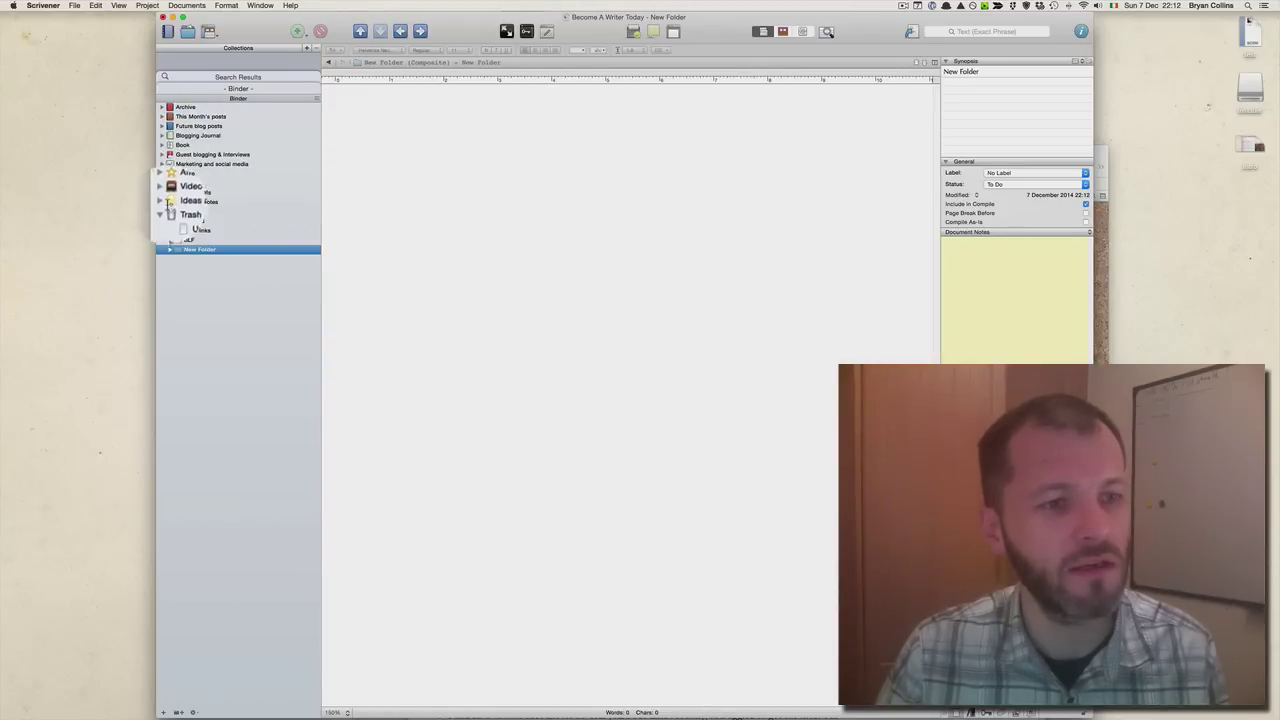
left_click(161, 212)
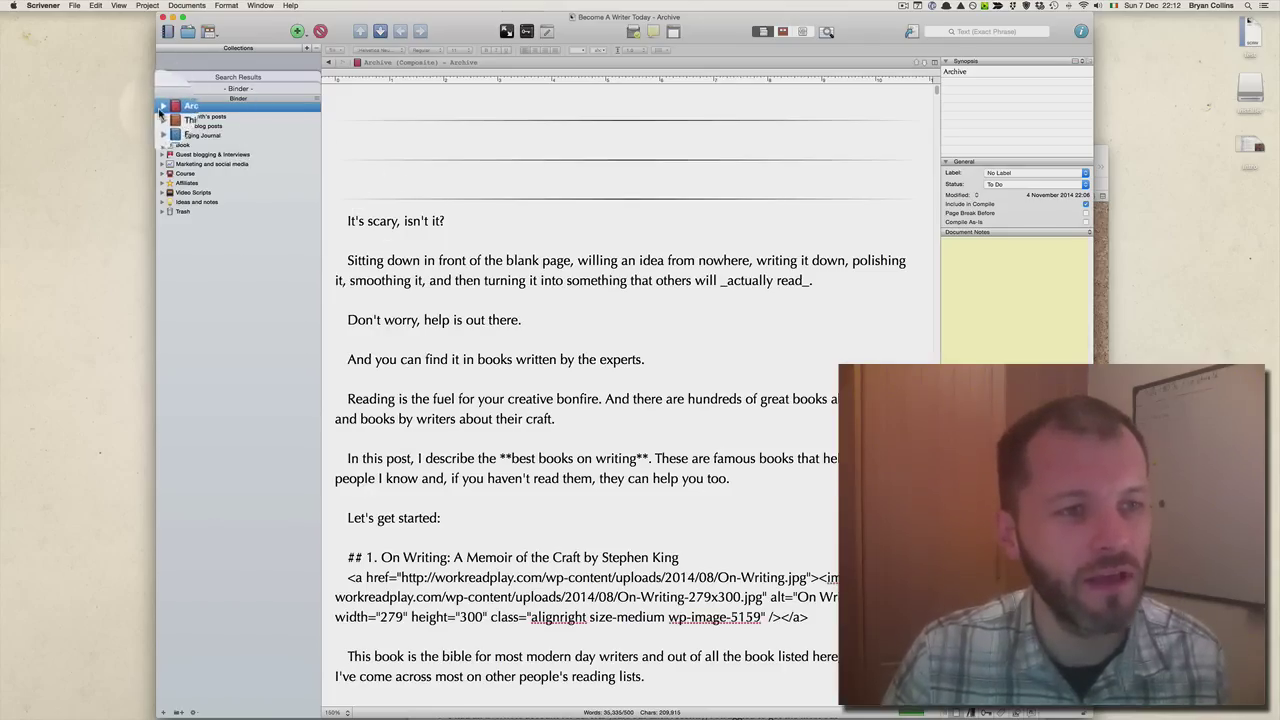
- Look through the October and November folders inside the Archive, then collapse the Archive
left_click(162, 106)
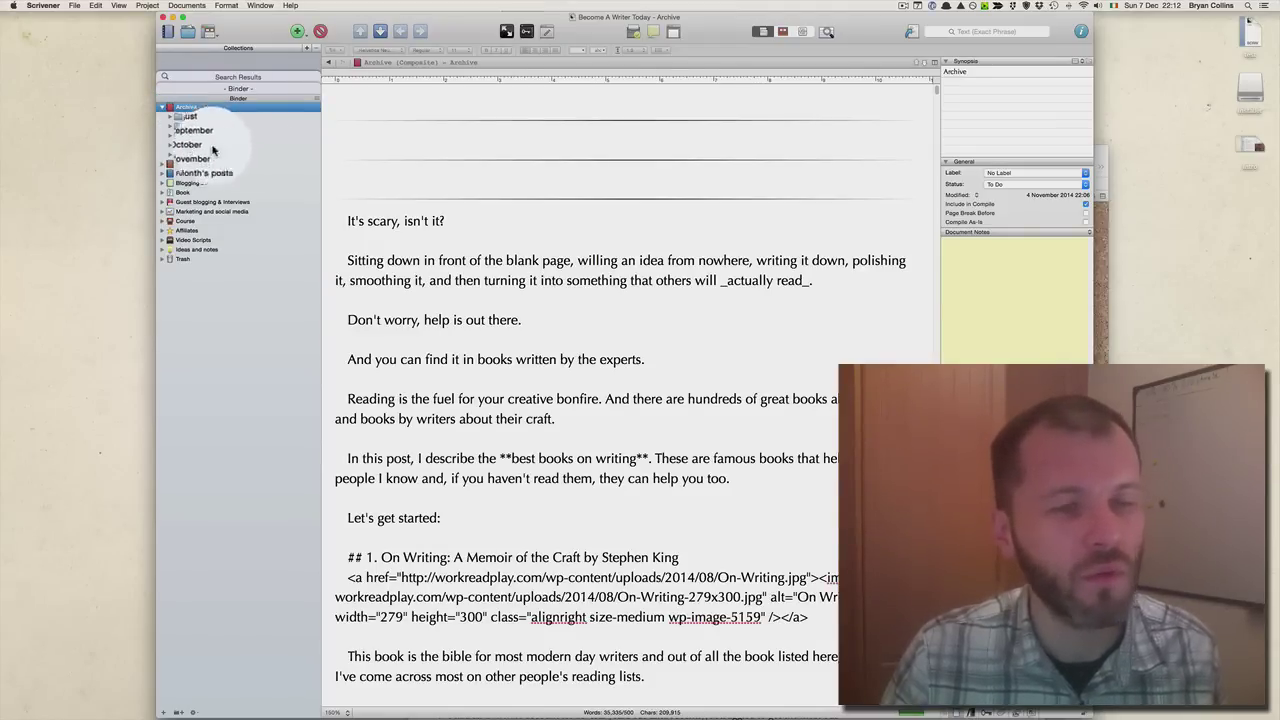
left_click(200, 155)
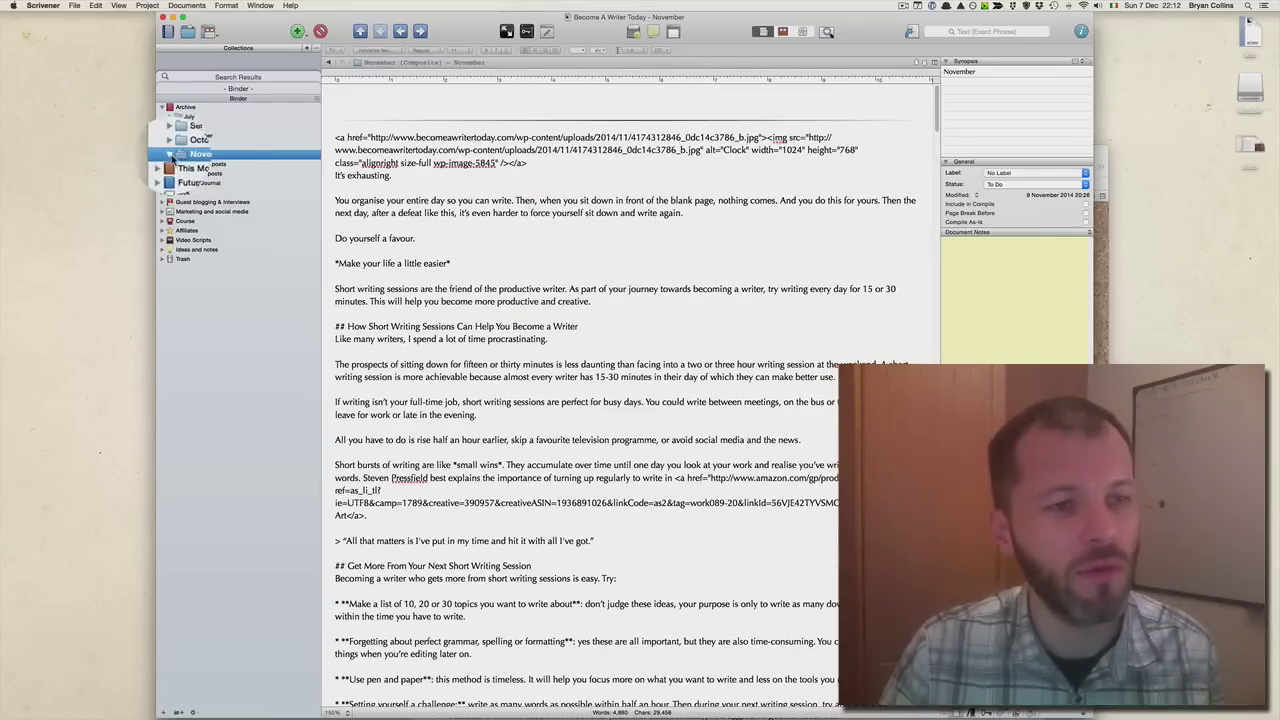
left_click(170, 155)
left_click(170, 145)
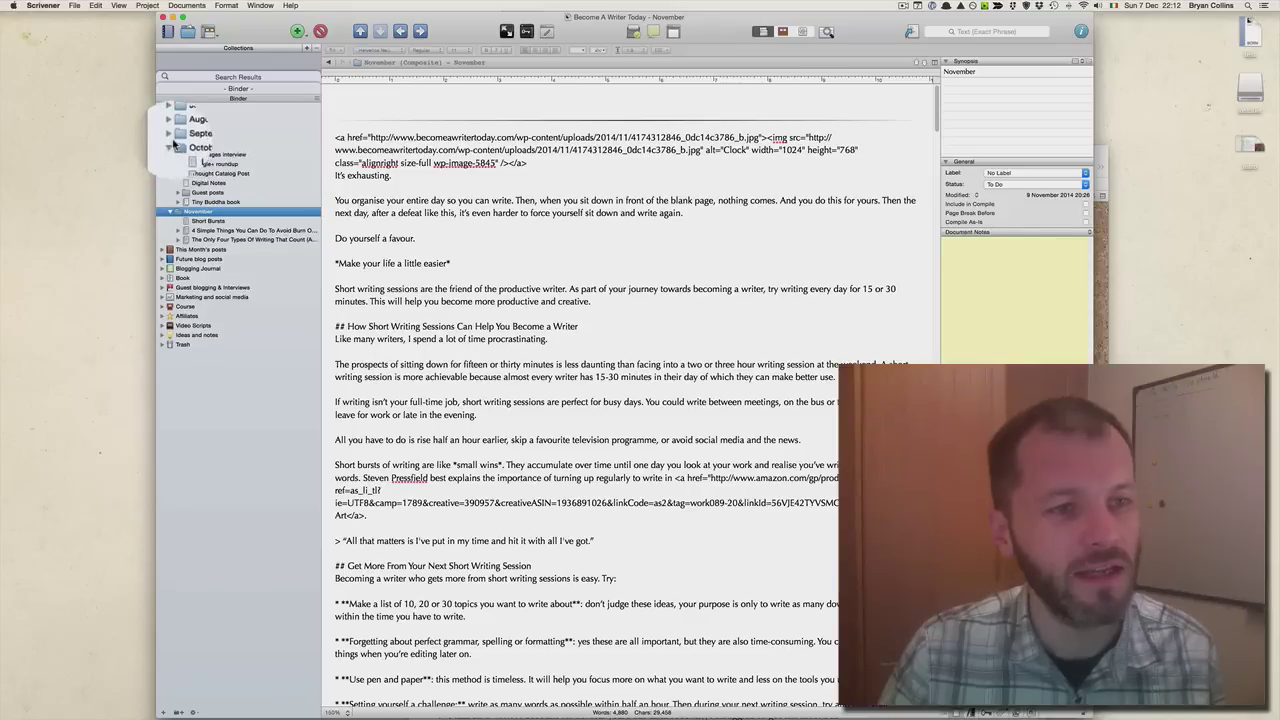
left_click(171, 145)
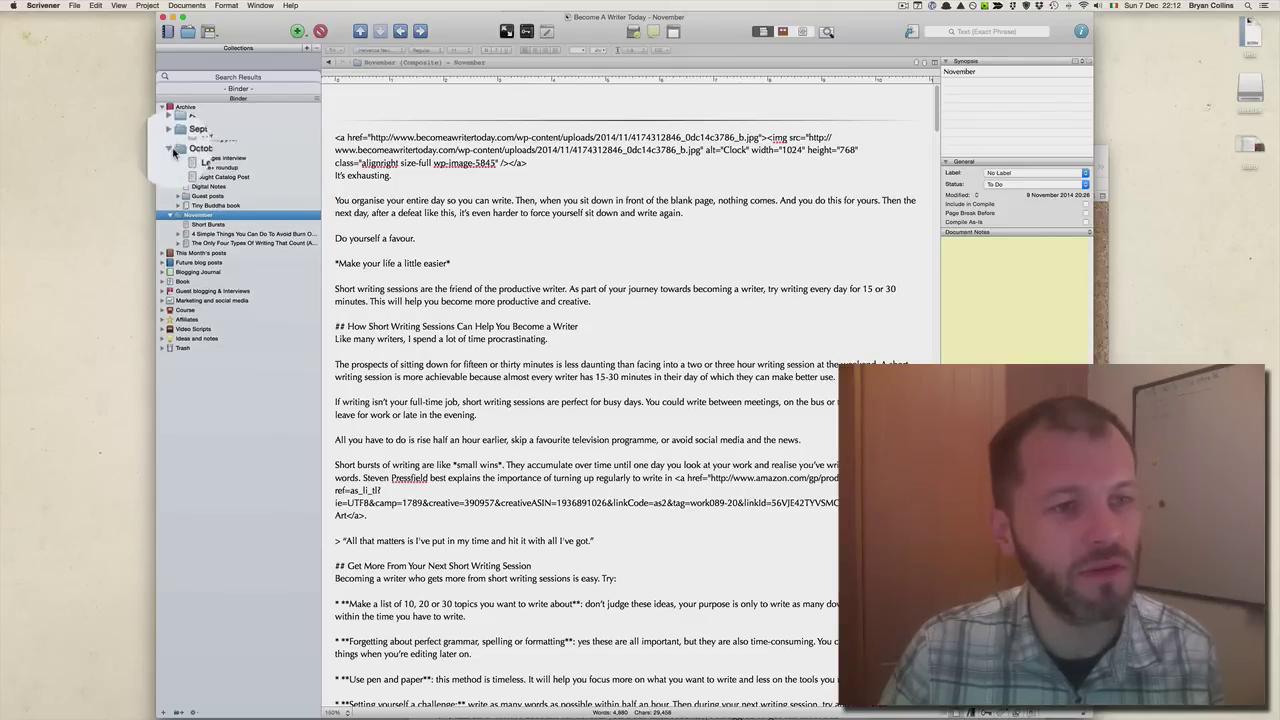
left_click(174, 157)
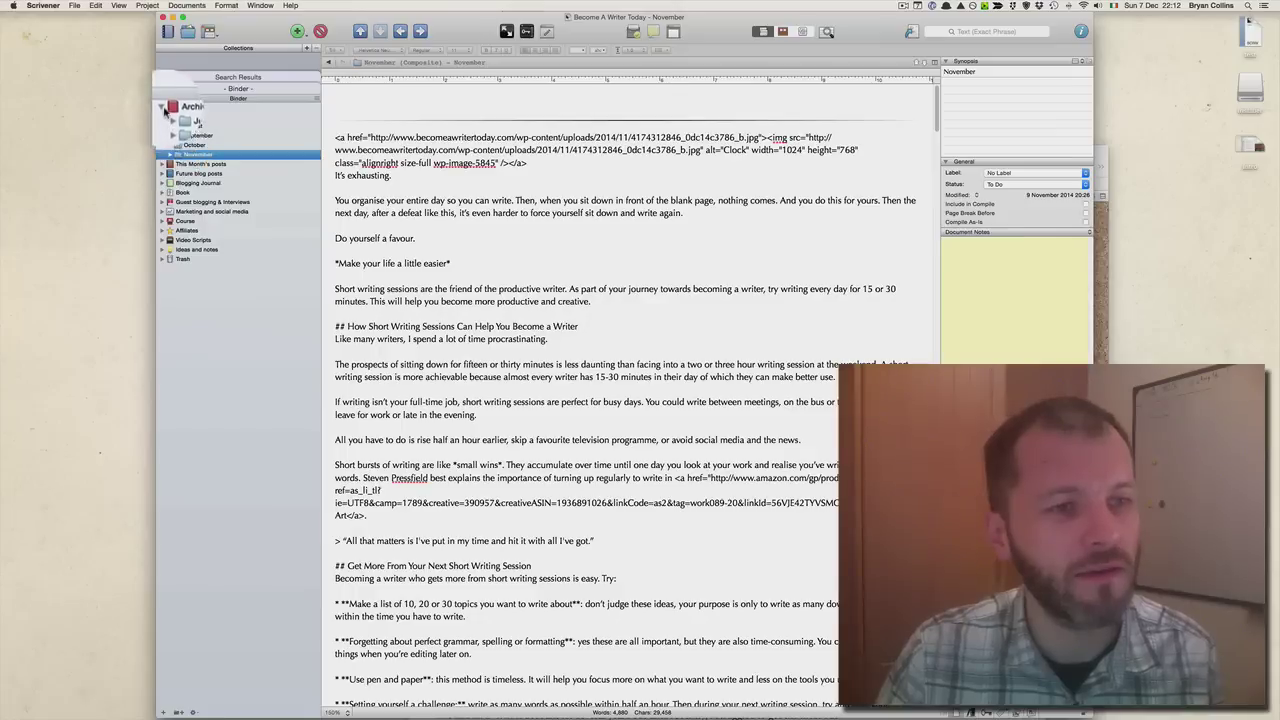
left_click(163, 107)
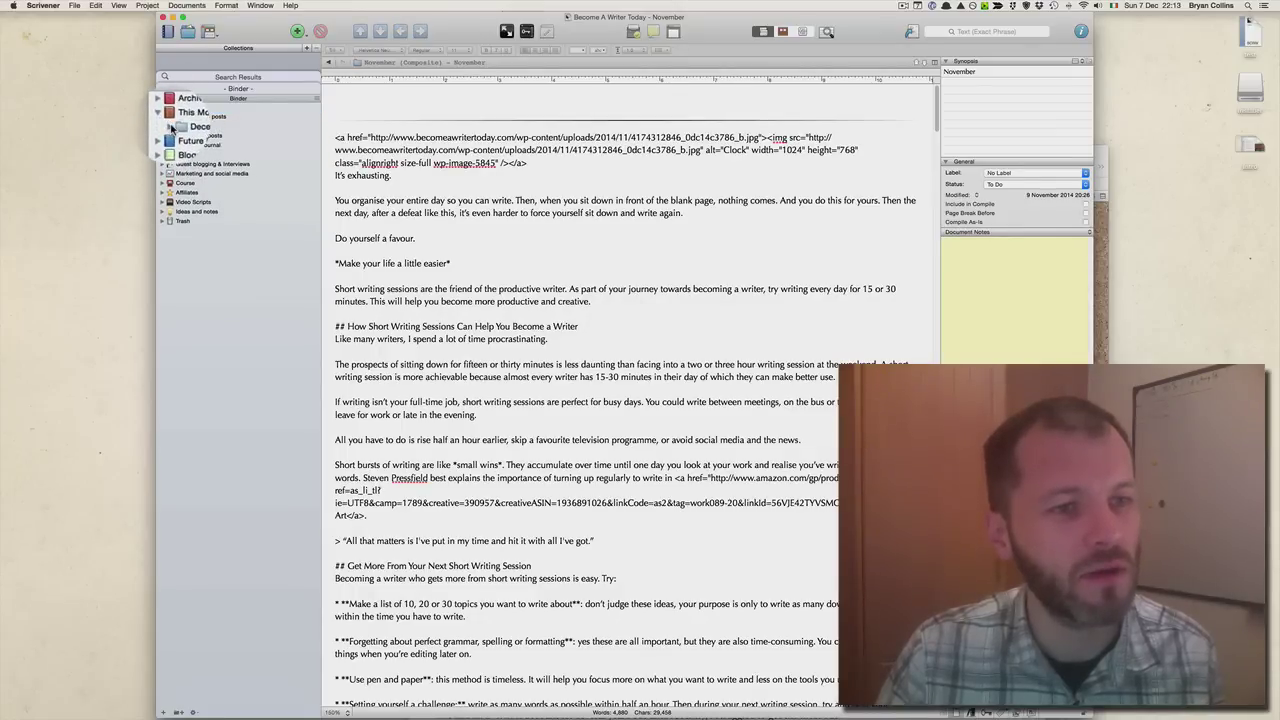
- Add a new text document after Leftovers in the December folder of This Month's posts and enter the text Fkas;kfd
left_click(171, 129)
left_click_drag(212, 155, 300, 340)
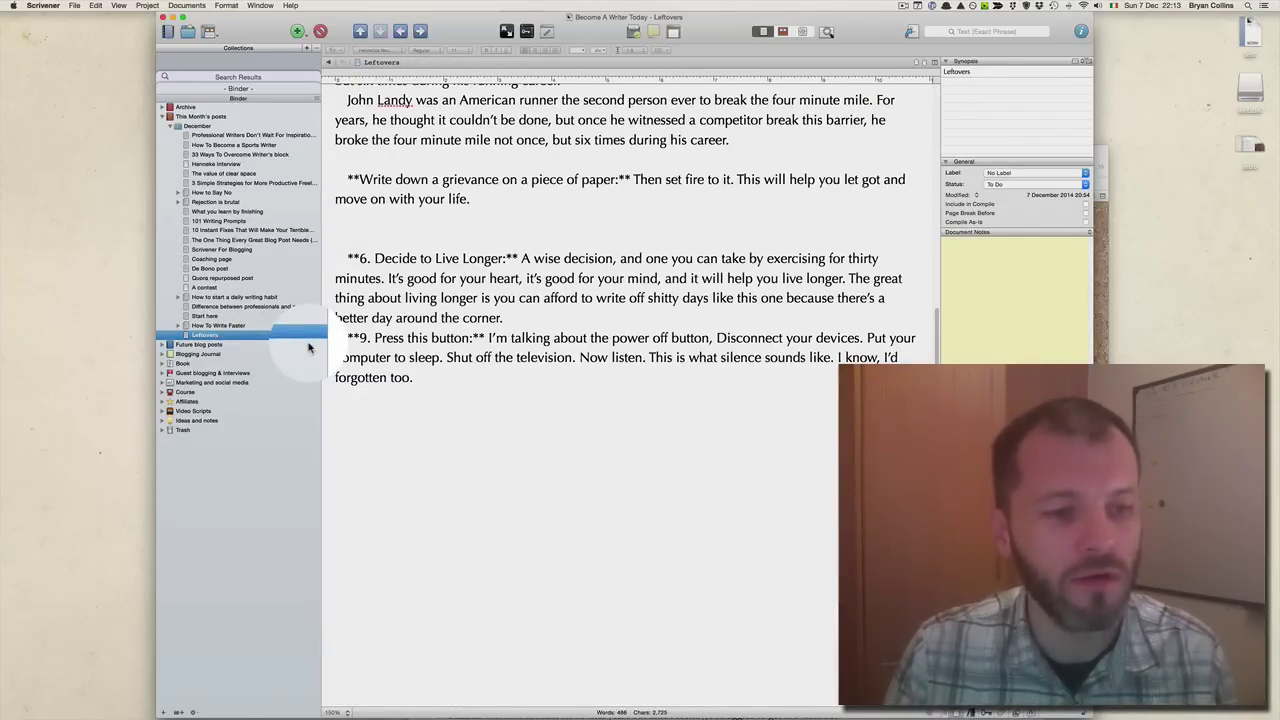
key("super+n")
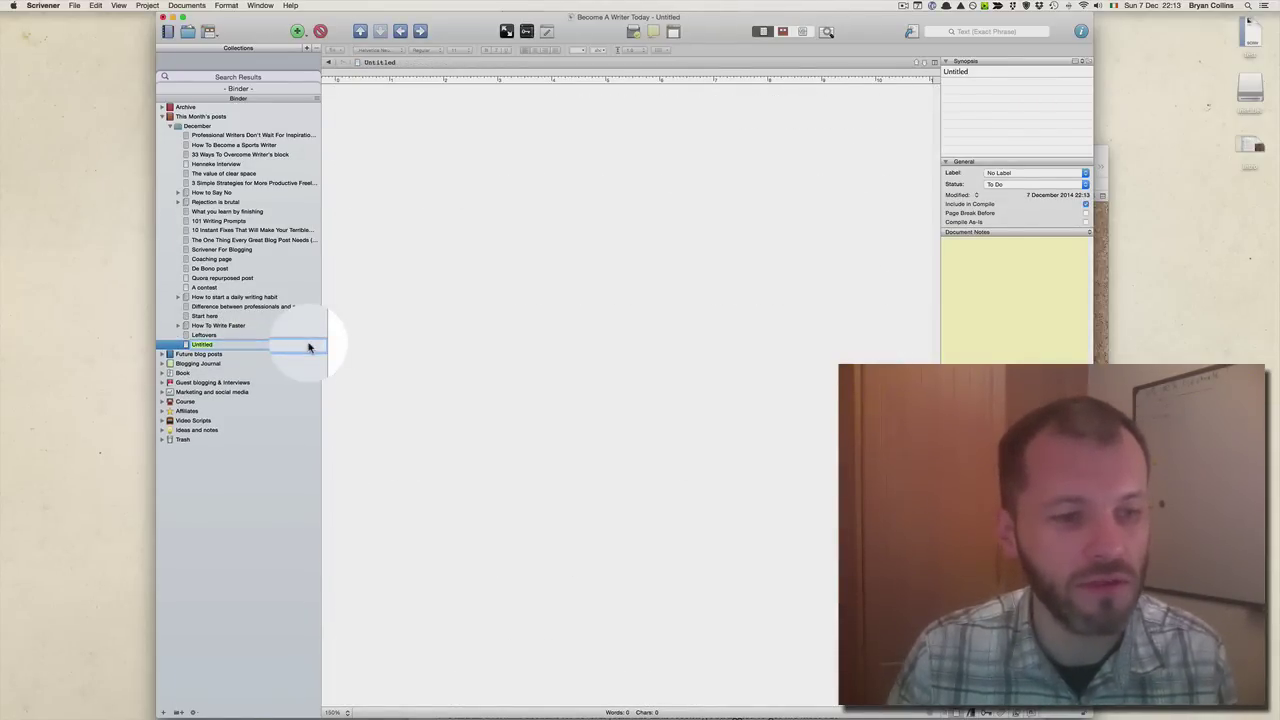
left_click(458, 228)
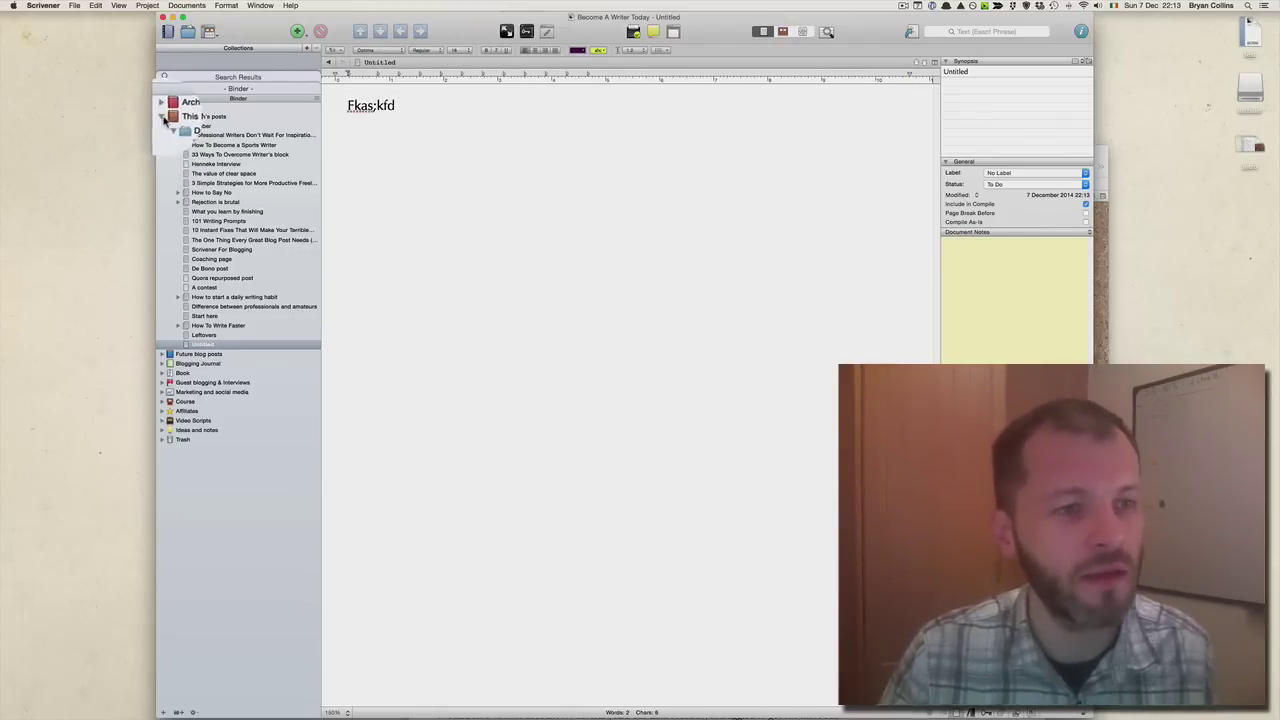
left_click(163, 118)
left_click(163, 118)
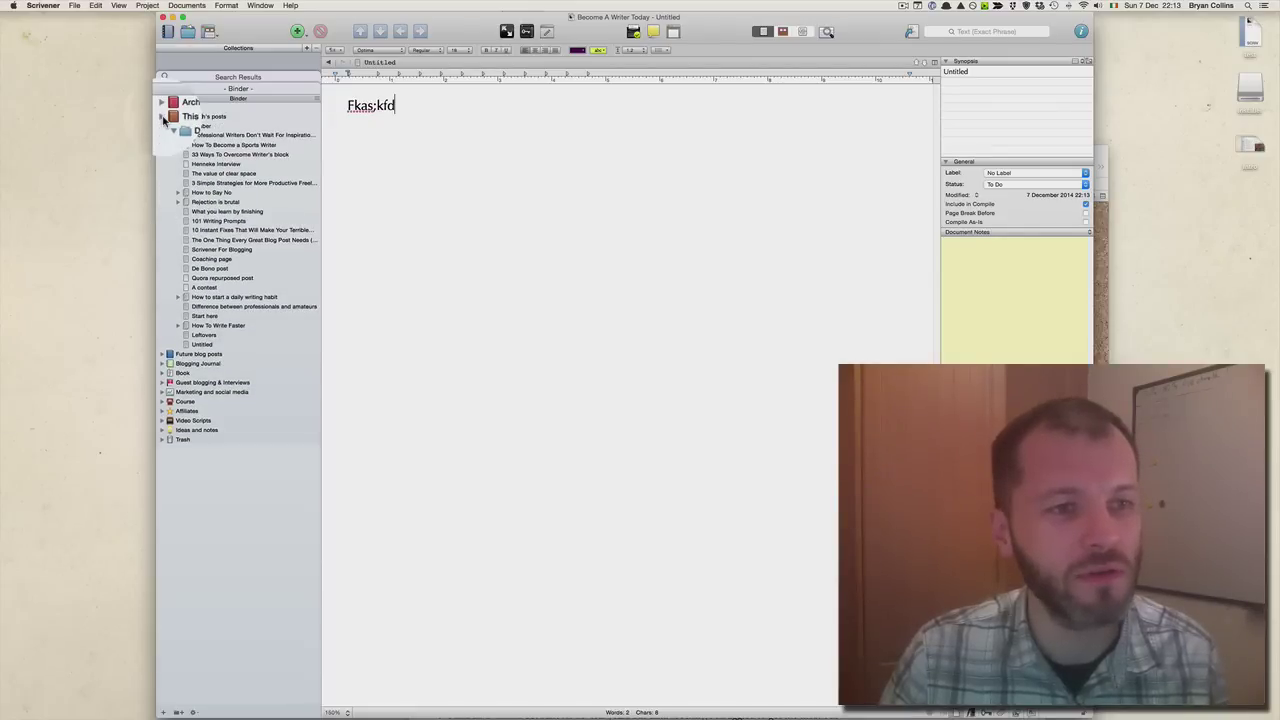
left_click(163, 118)
left_click(163, 118)
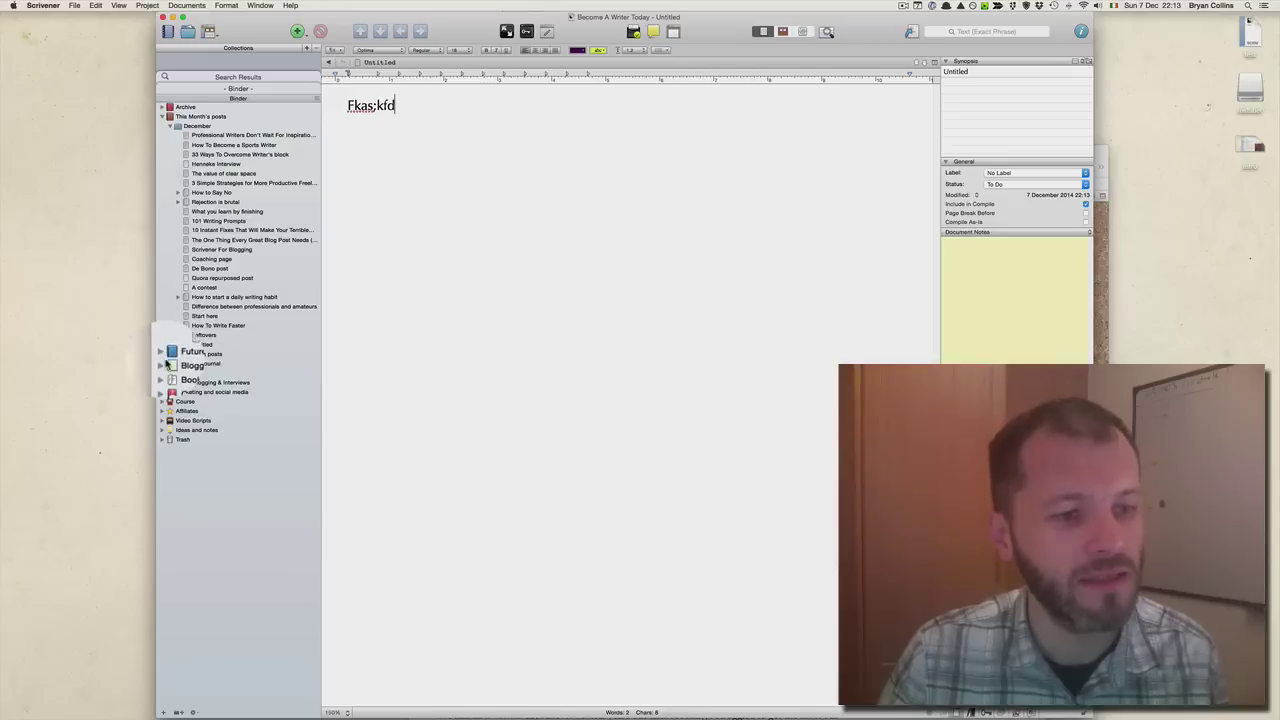
- Move the Scrivener For Blogging document from December into the January folder of Future blog posts and collapse both post folders
left_click(162, 354)
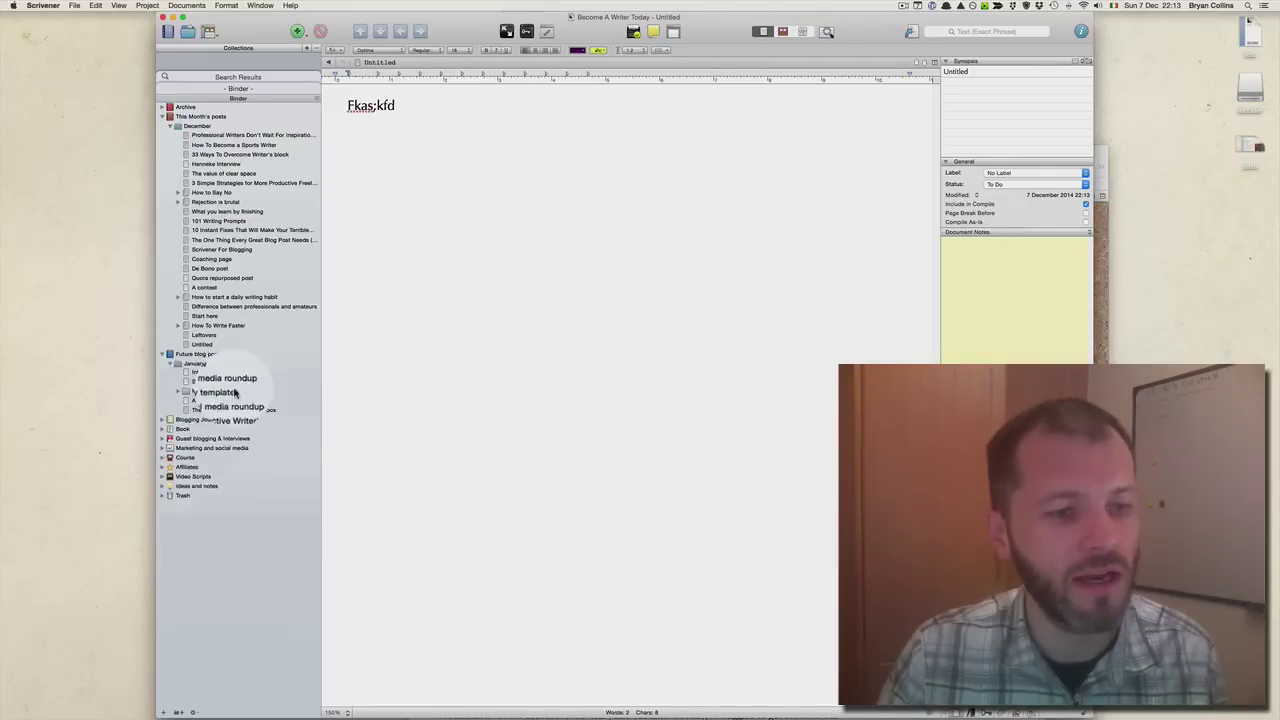
left_click(340, 334)
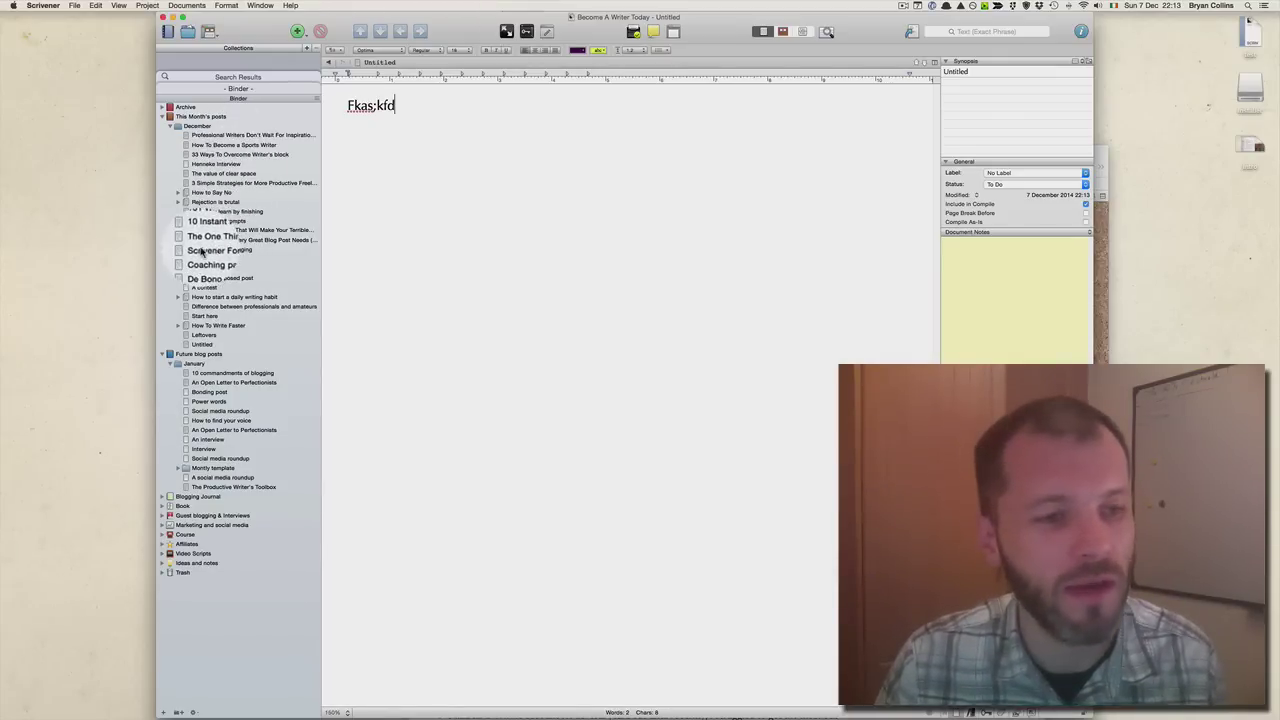
left_click_drag(224, 254, 214, 388)
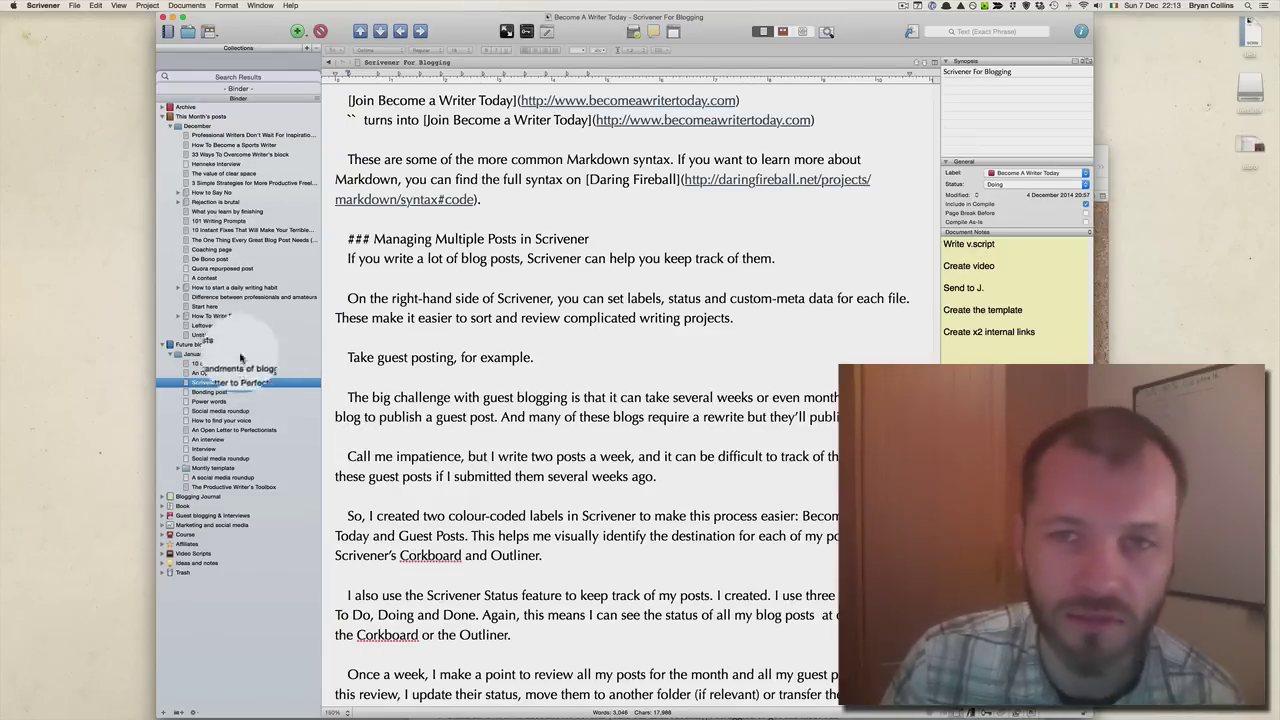
left_click(163, 345)
left_click(162, 117)
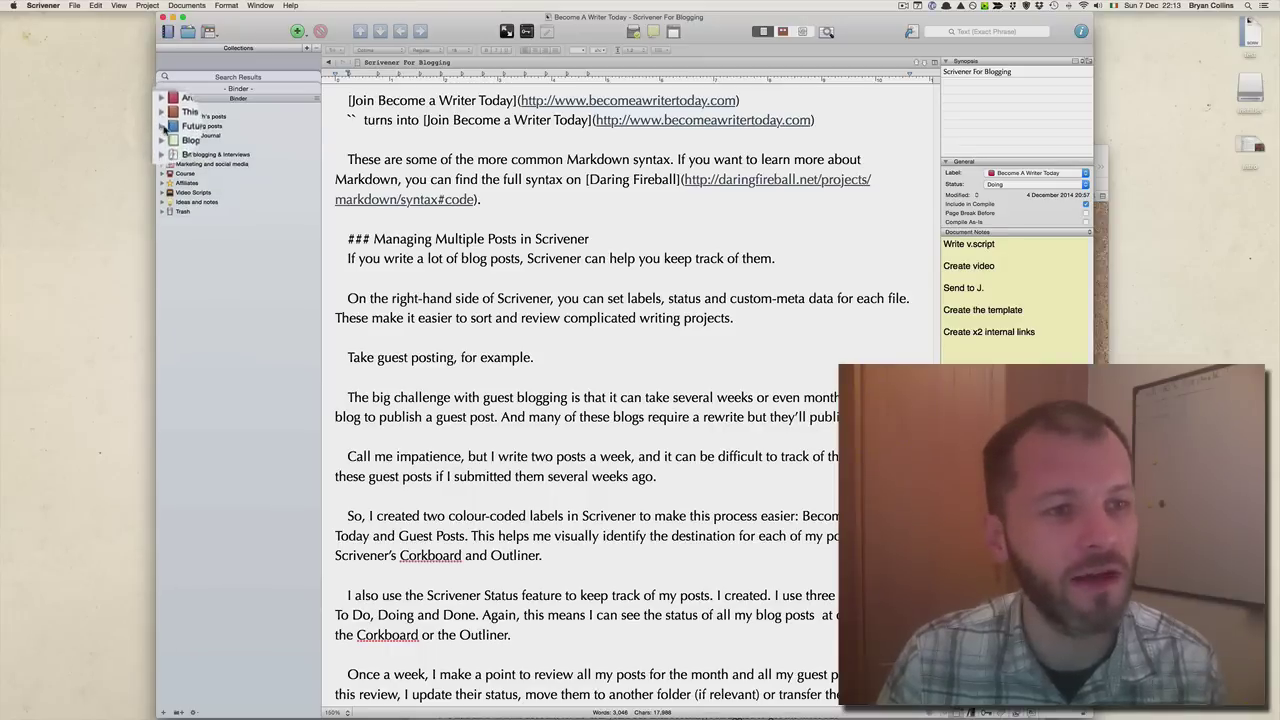
- Open the December entry in the Blogging Journal
left_click(162, 137)
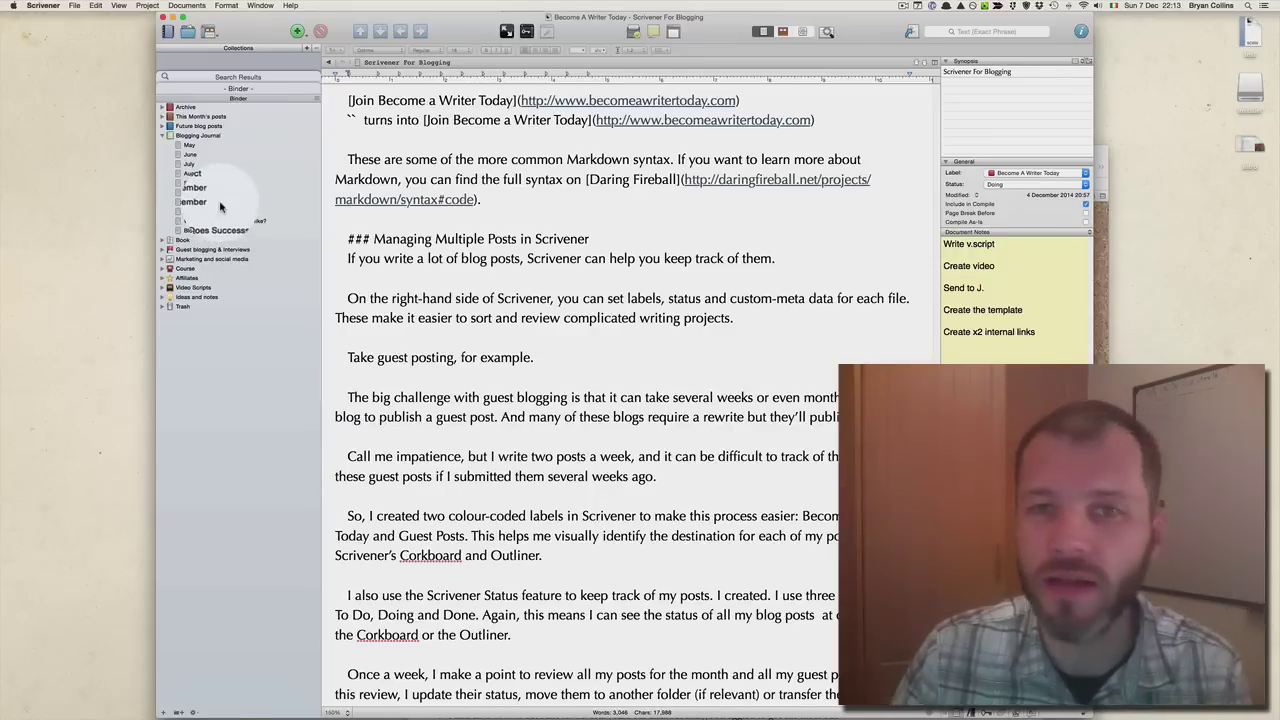
left_click(221, 204)
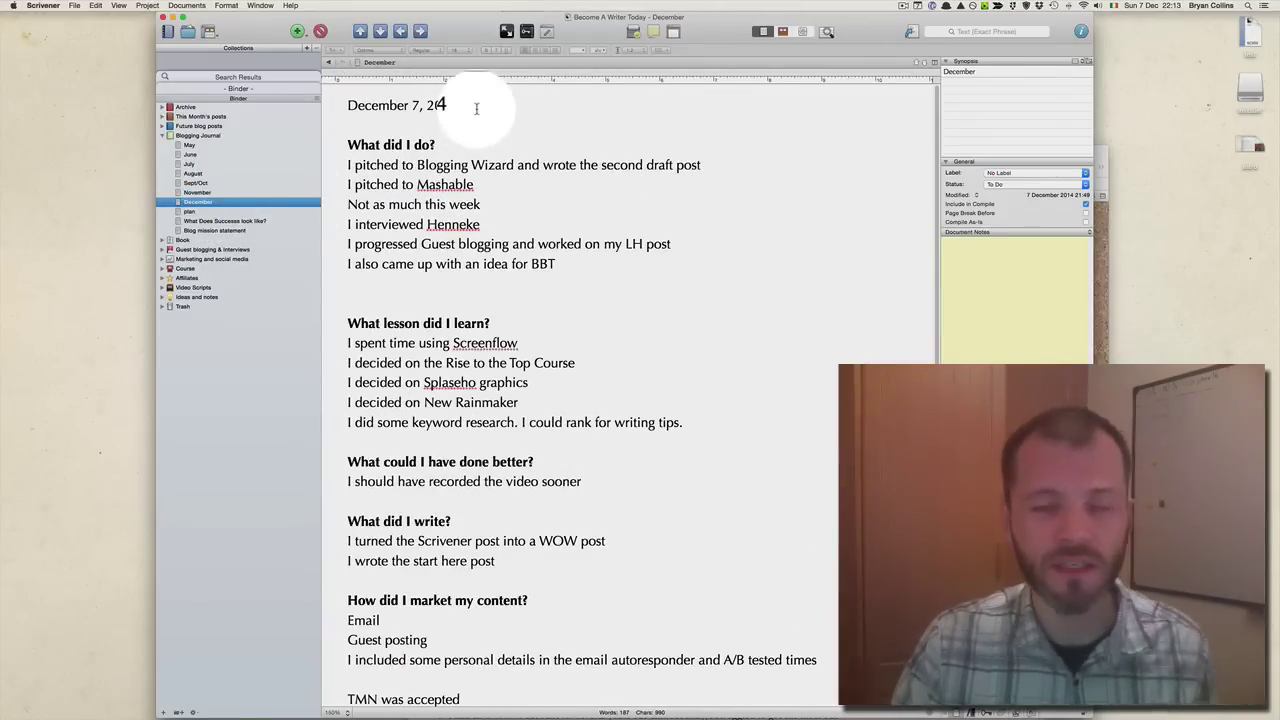
left_click_drag(480, 108, 399, 108)
left_click(200, 116)
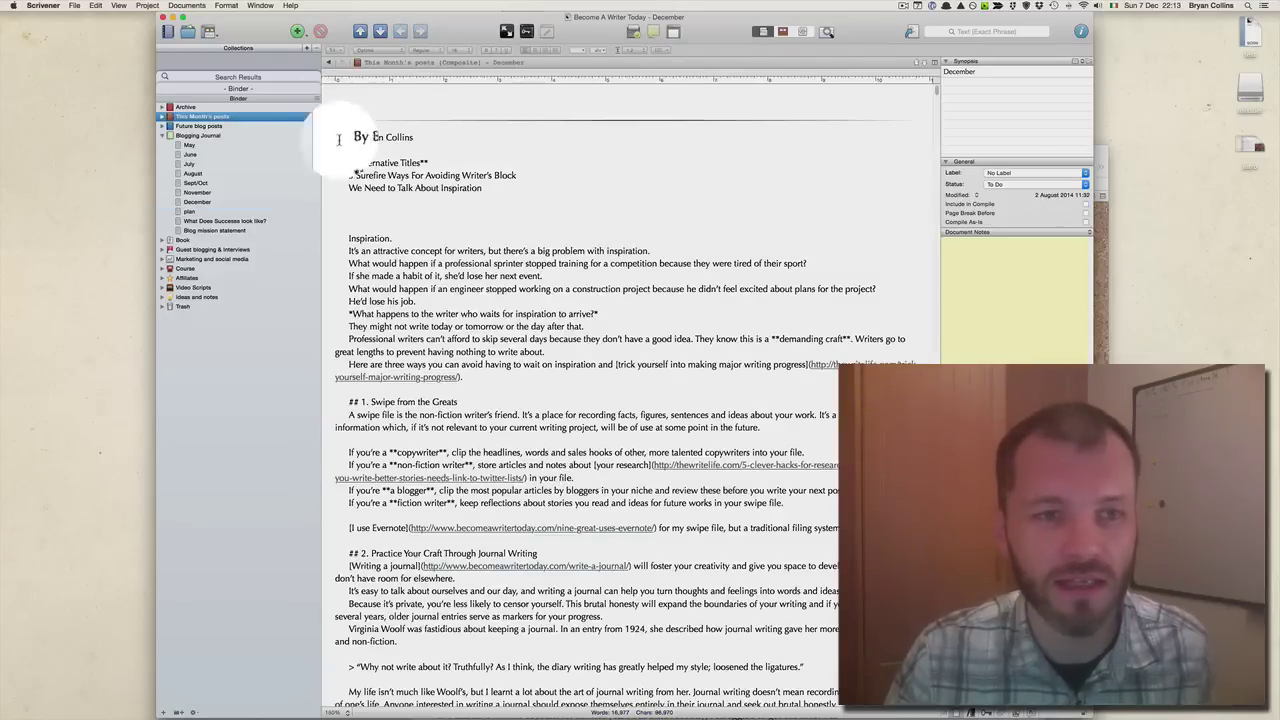
left_click(328, 62)
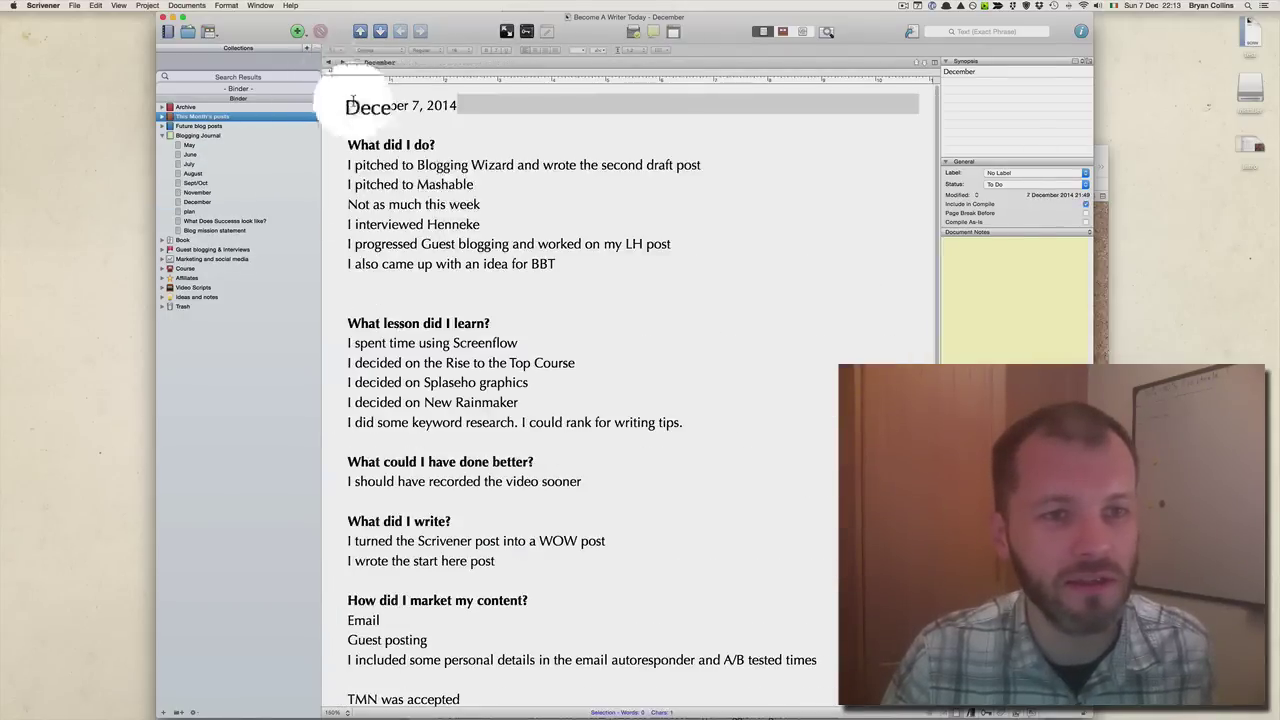
left_click(453, 147)
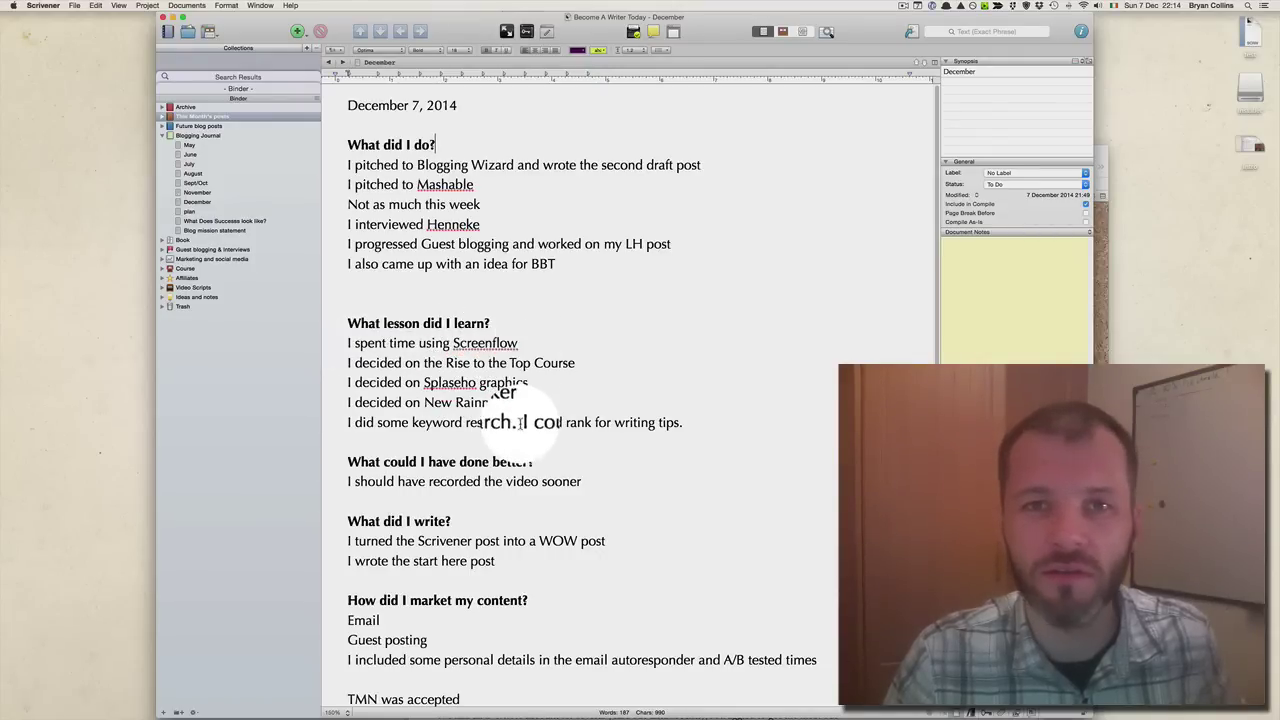
- Read through the weekly review questions and answers in the December journal entry, then collapse the Blogging Journal
scroll(519, 422, "down", 1)
scroll(519, 422, "down", 5)
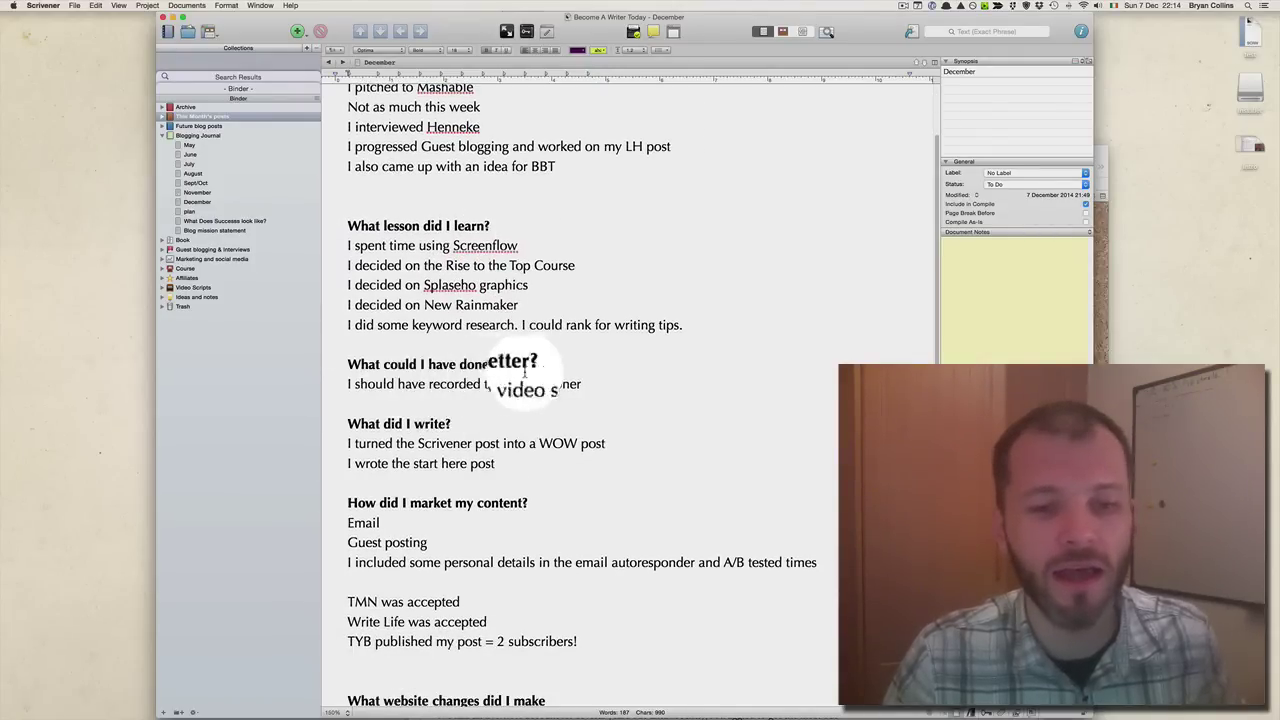
scroll(562, 383, "down", 1)
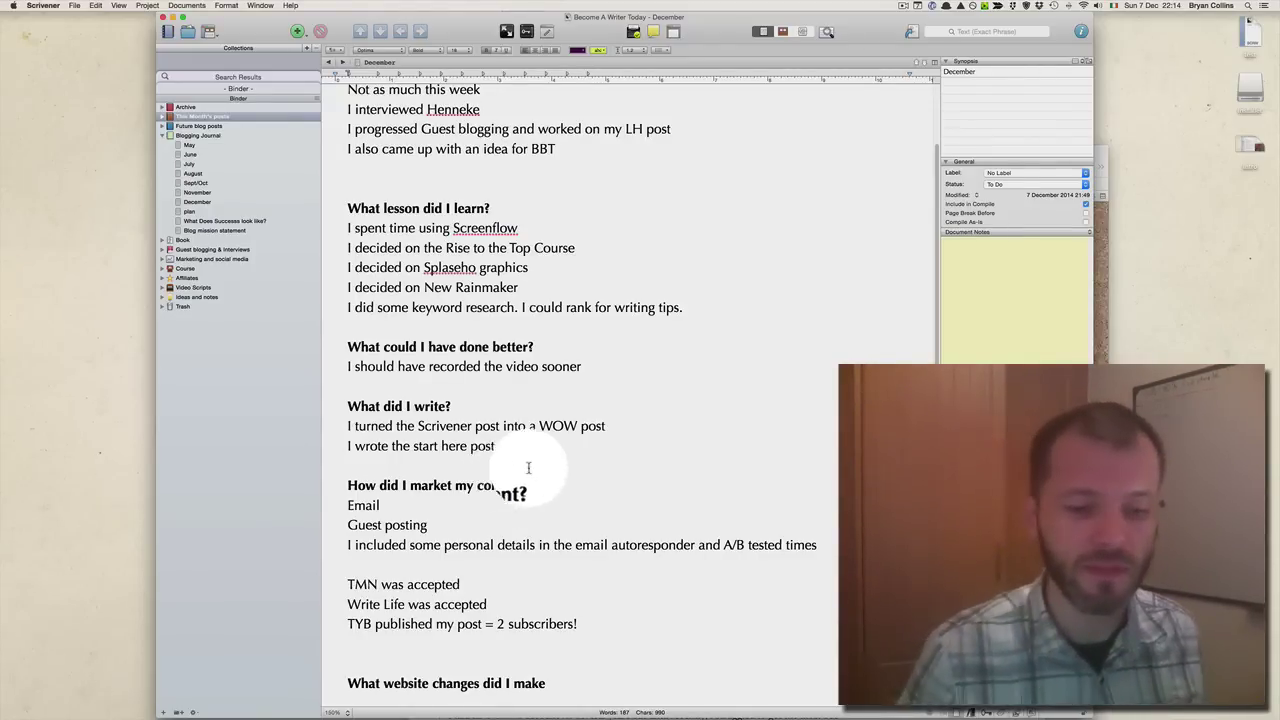
scroll(505, 490, "down", 5)
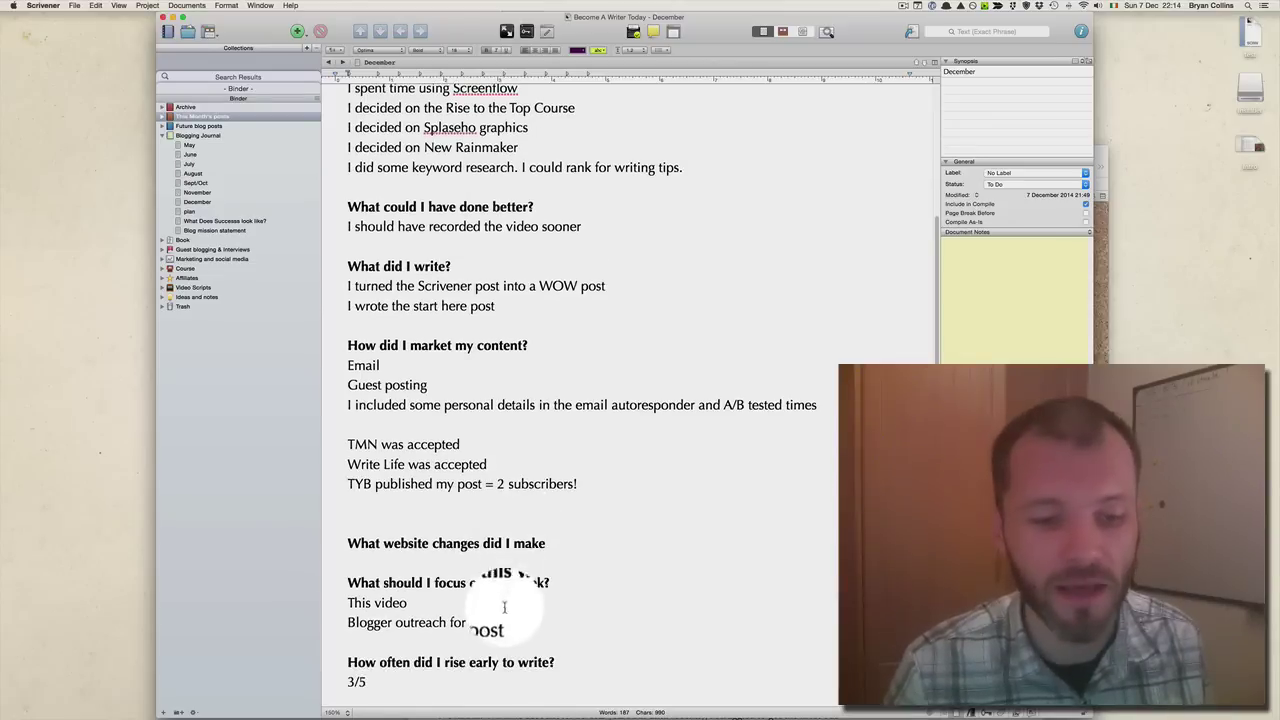
scroll(515, 590, "up", 2)
scroll(524, 615, "up", 6)
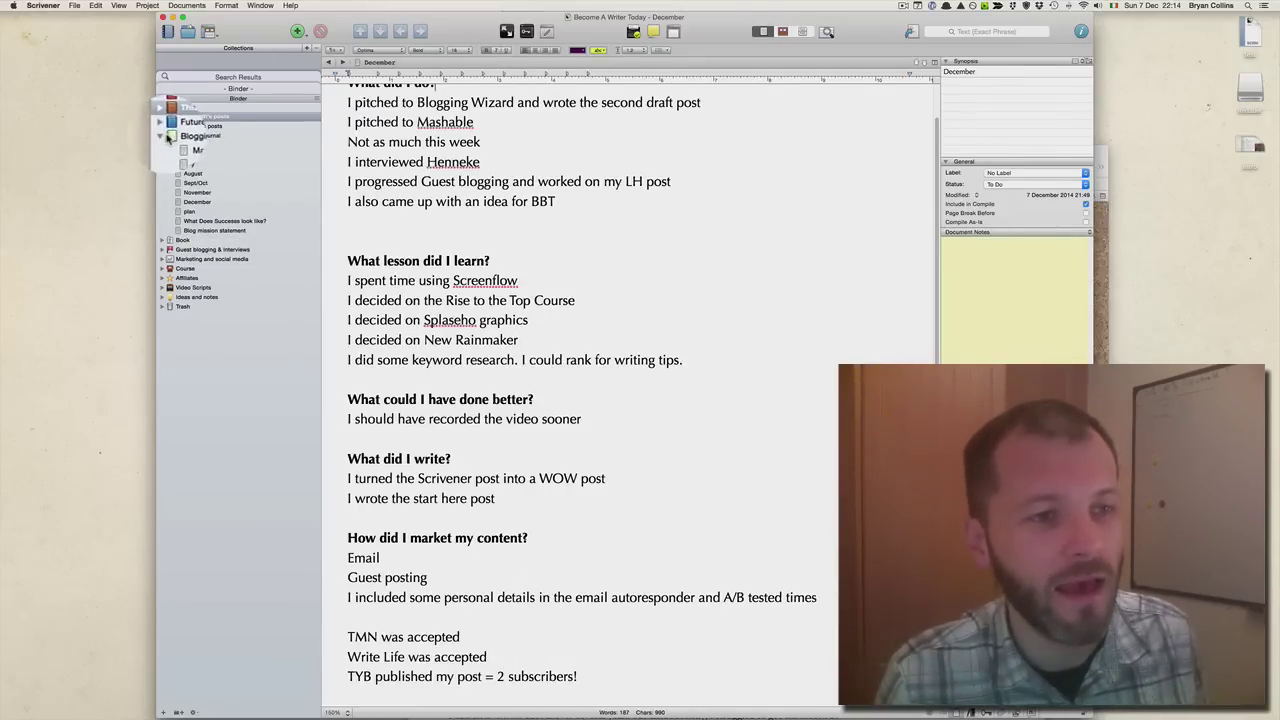
left_click(162, 136)
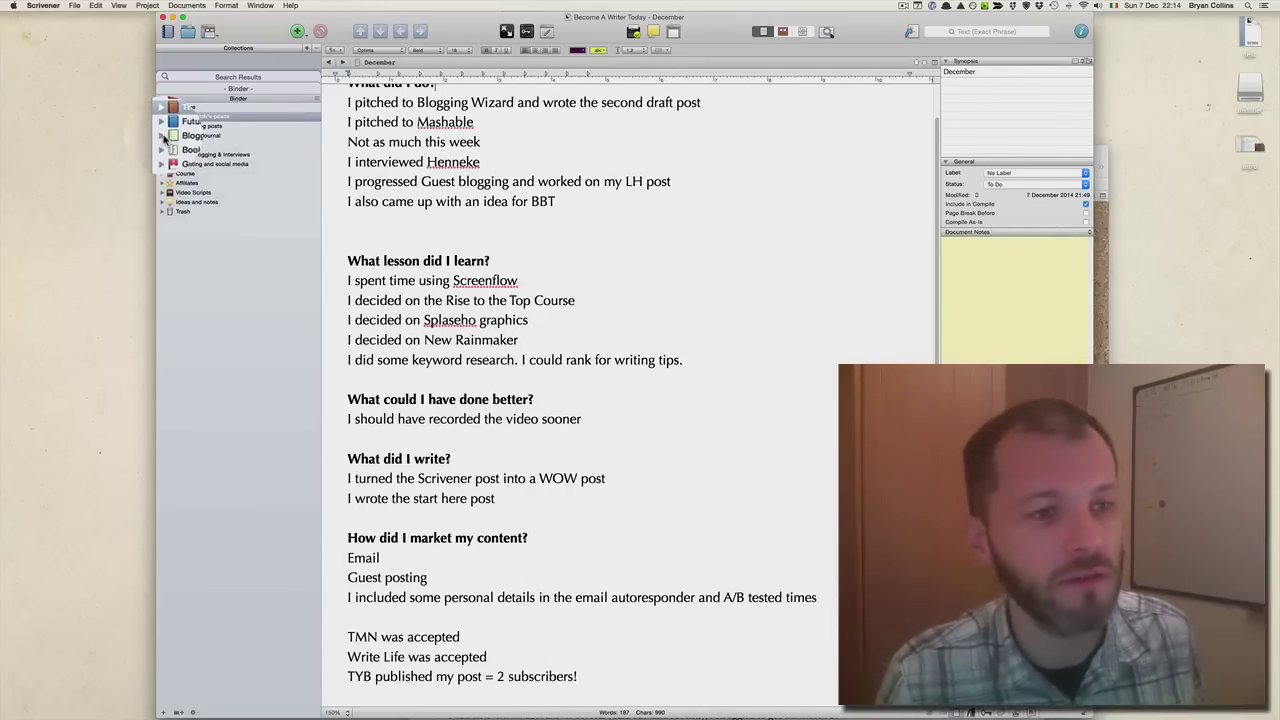
- Look through the Book folder's chapters, view chapter 7, Stop Waiting for Inspiration (It's Not Coming), and collapse the folder
left_click(162, 146)
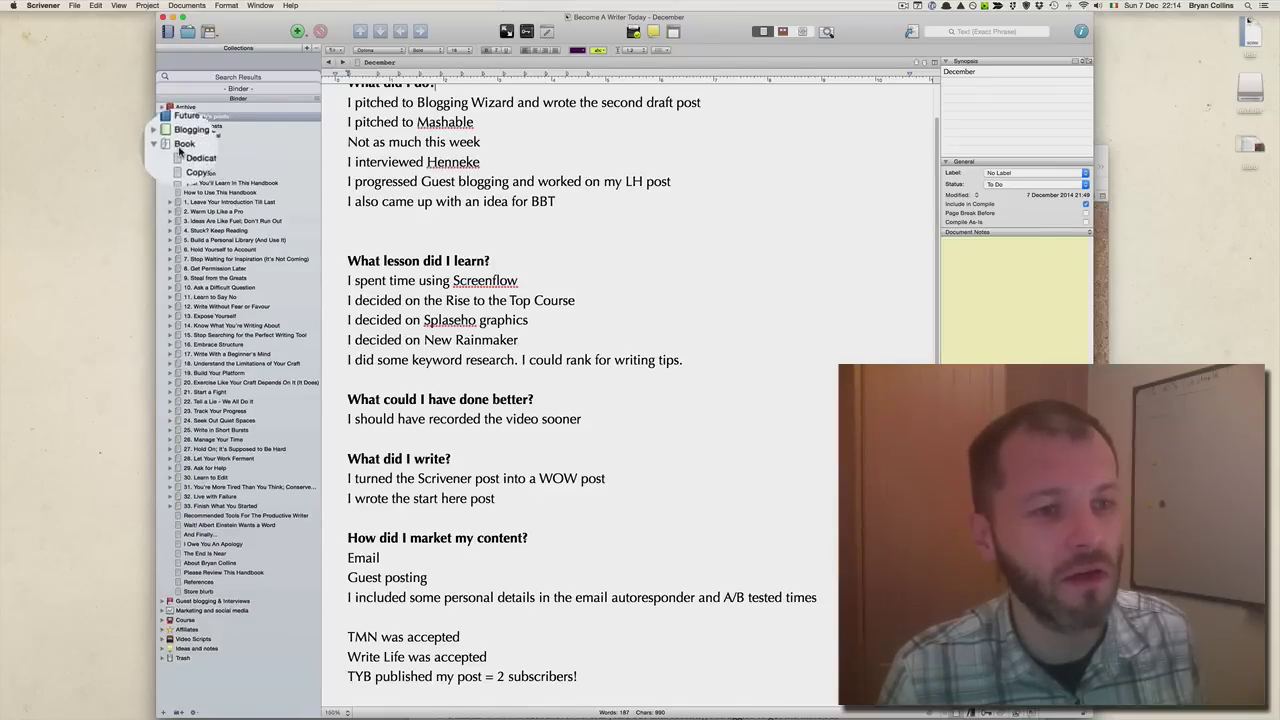
left_click(200, 173)
left_click(213, 260)
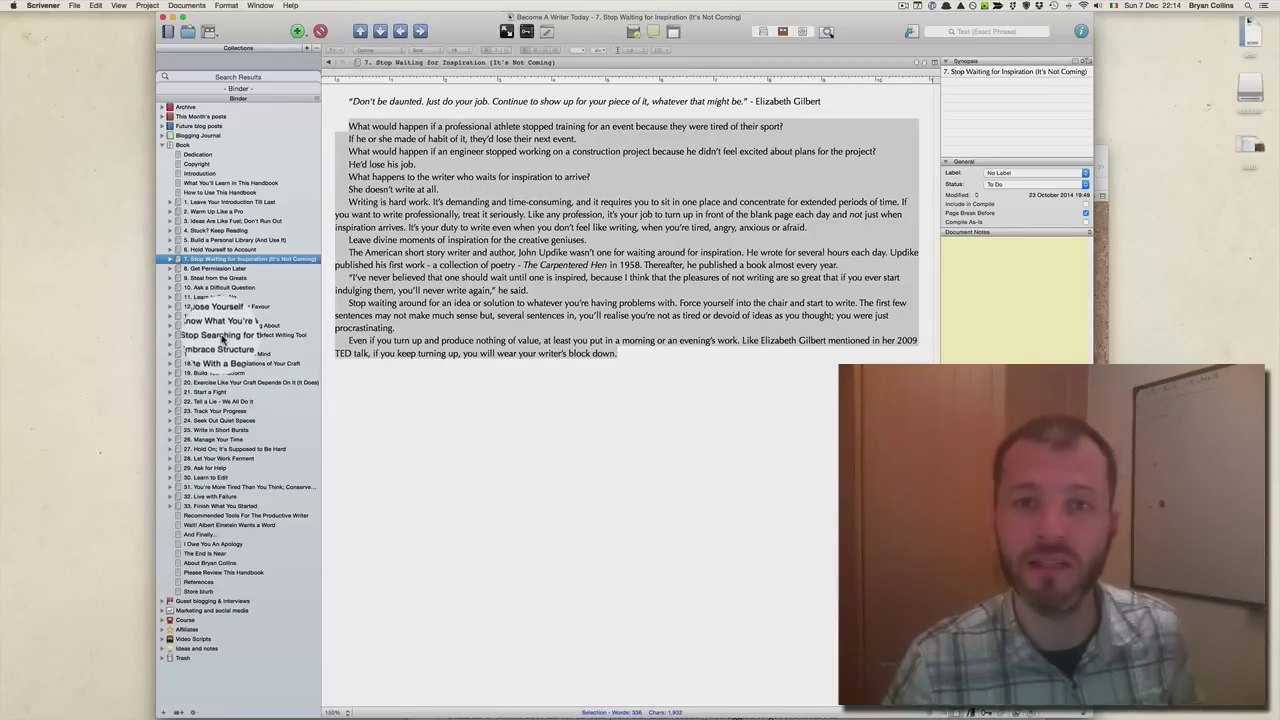
left_click(162, 146)
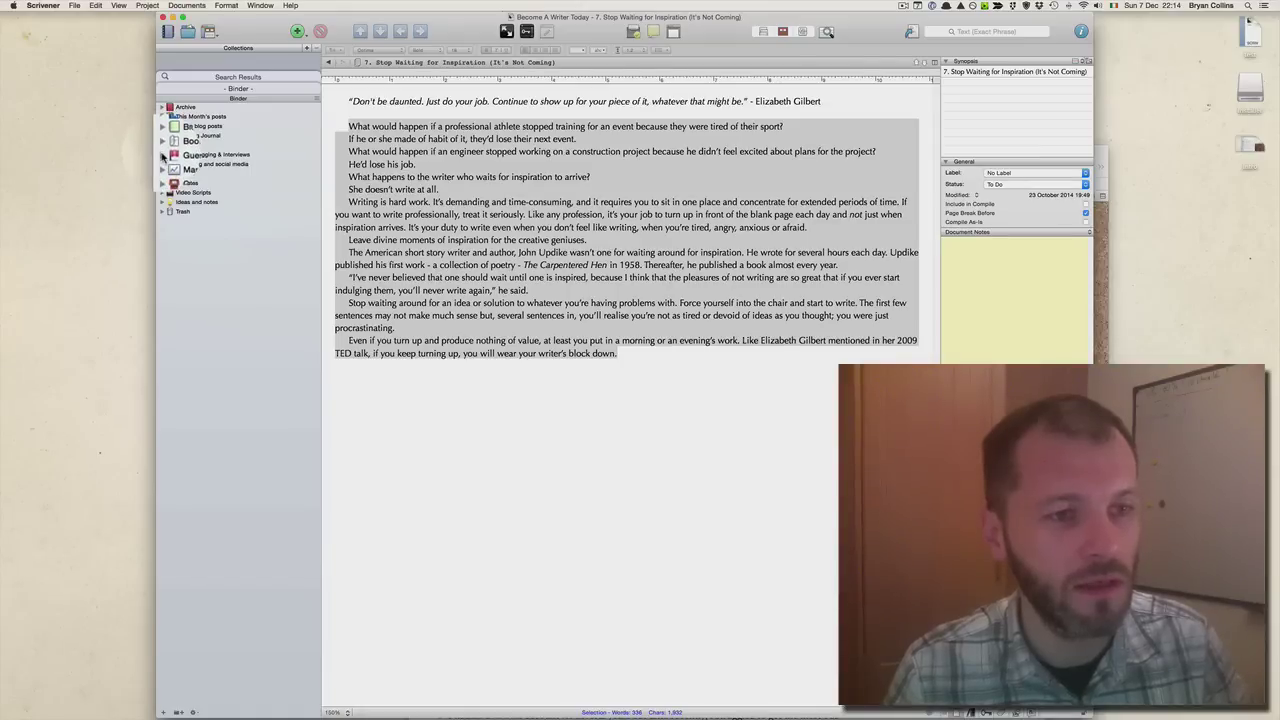
- View the combined notes of the Guest blogging & Interviews folder and of the Marketing and social media folder
left_click(200, 156)
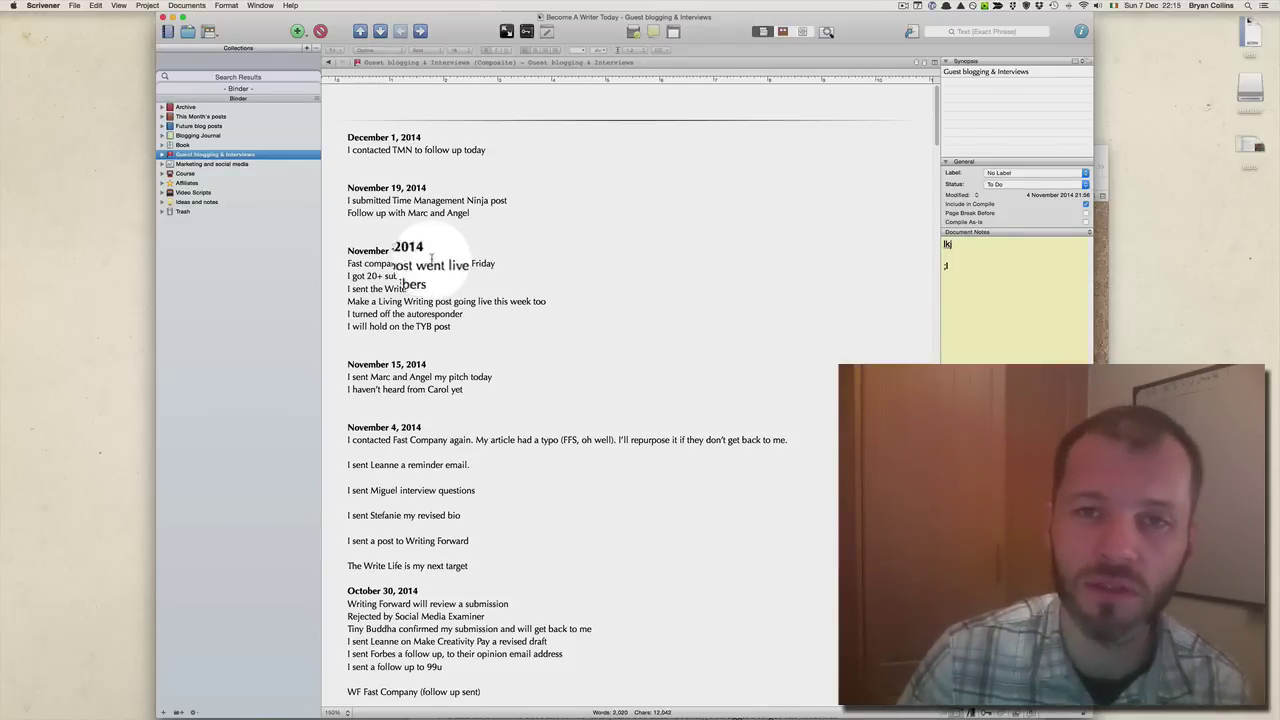
left_click(205, 163)
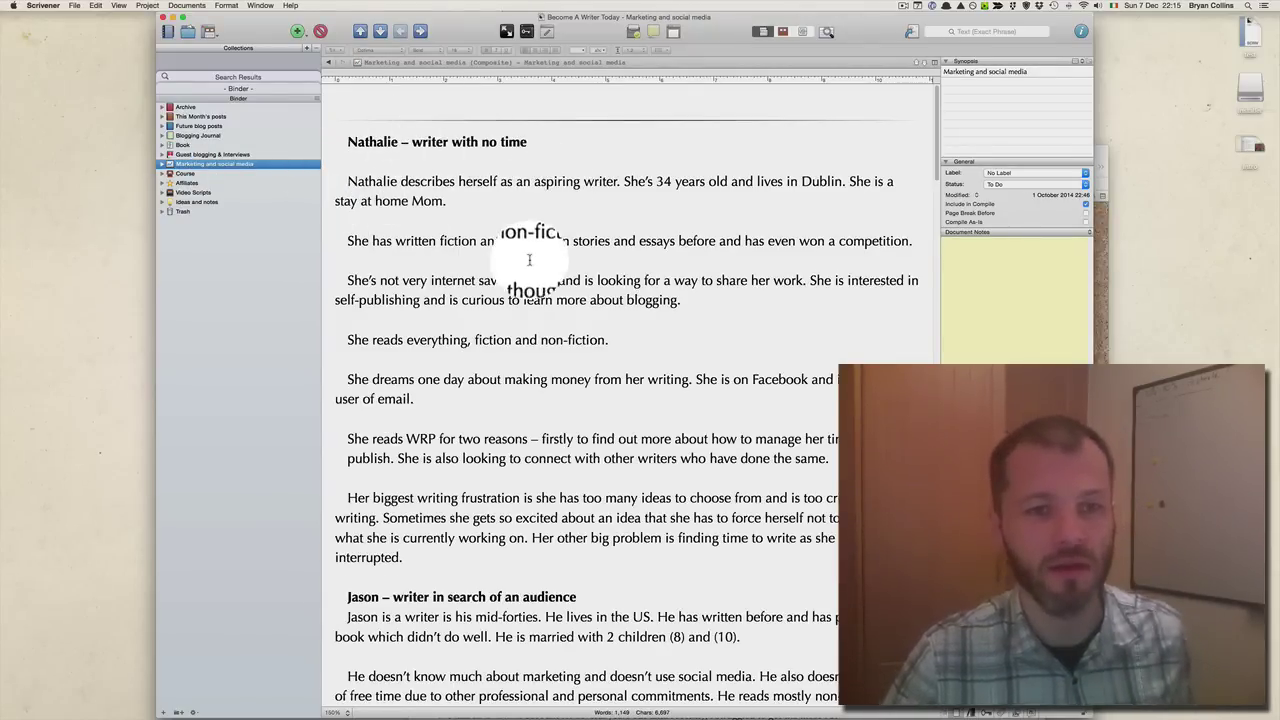
- Expand the Marketing and social media folder, read through the persona descriptions in its Blogging Personas document, and collapse the folder
left_click(162, 164)
left_click(210, 174)
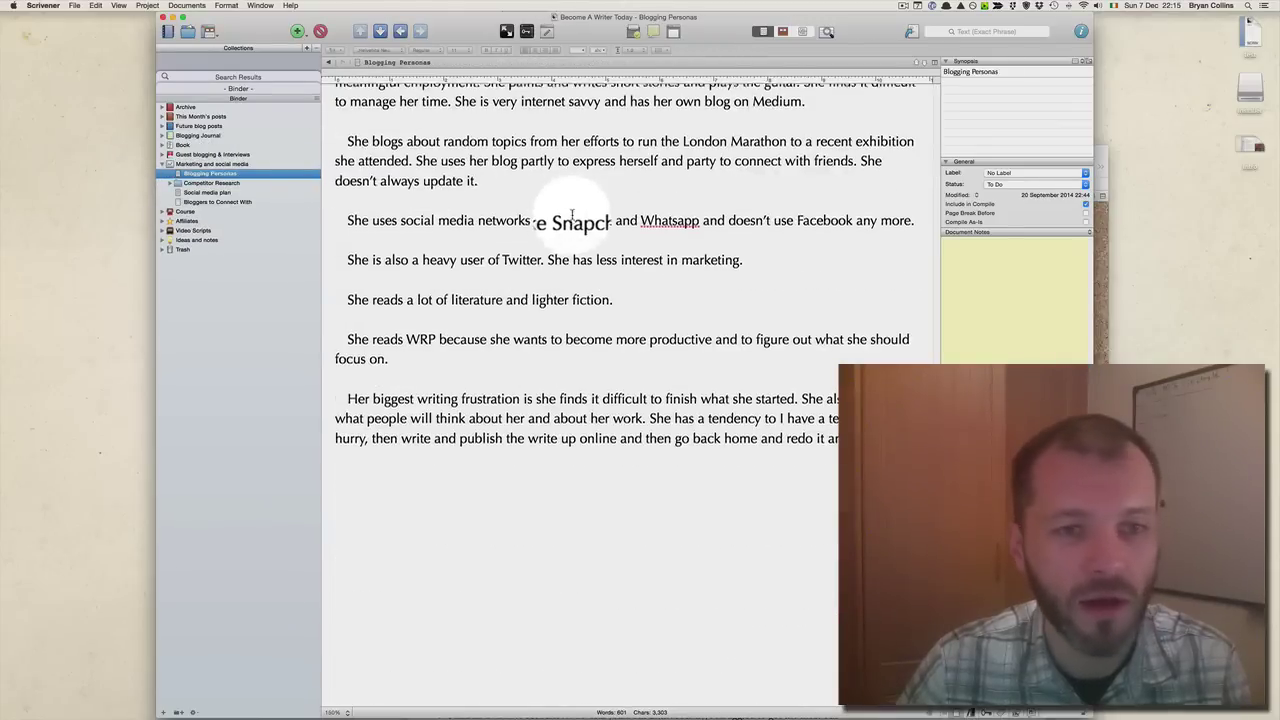
scroll(565, 240, "up", 10)
scroll(572, 214, "up", 2)
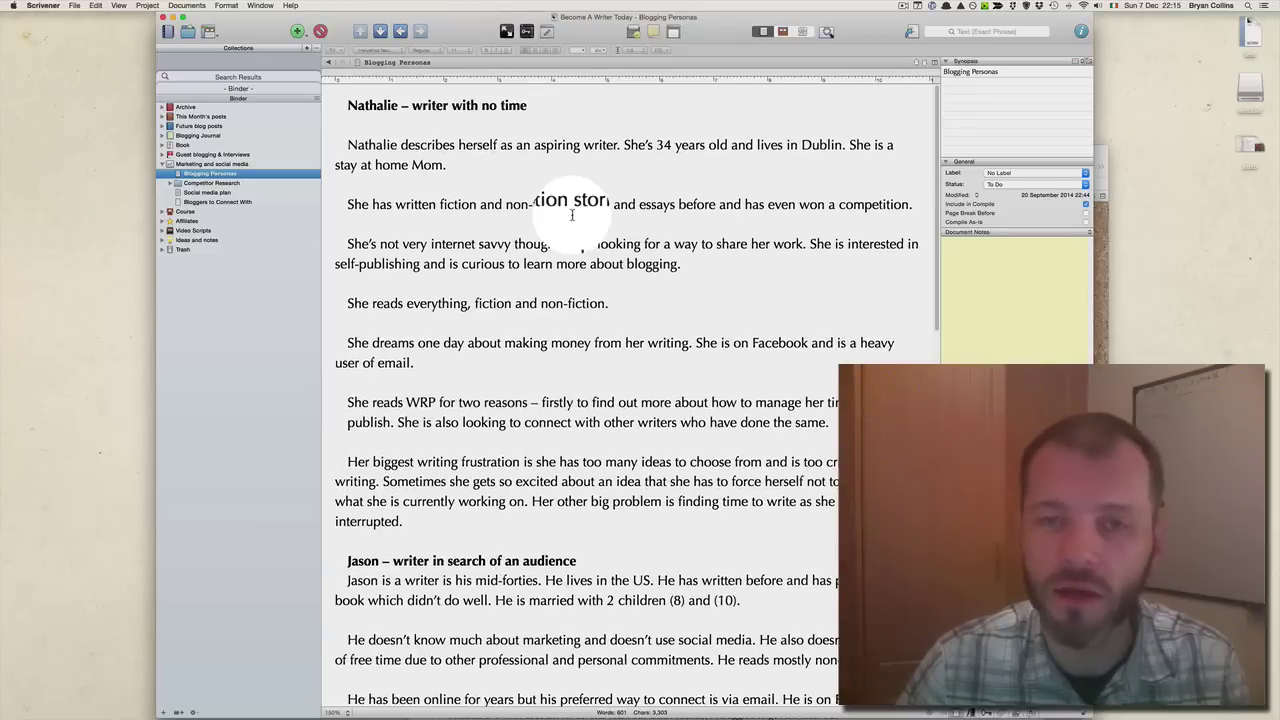
scroll(572, 214, "down", 2)
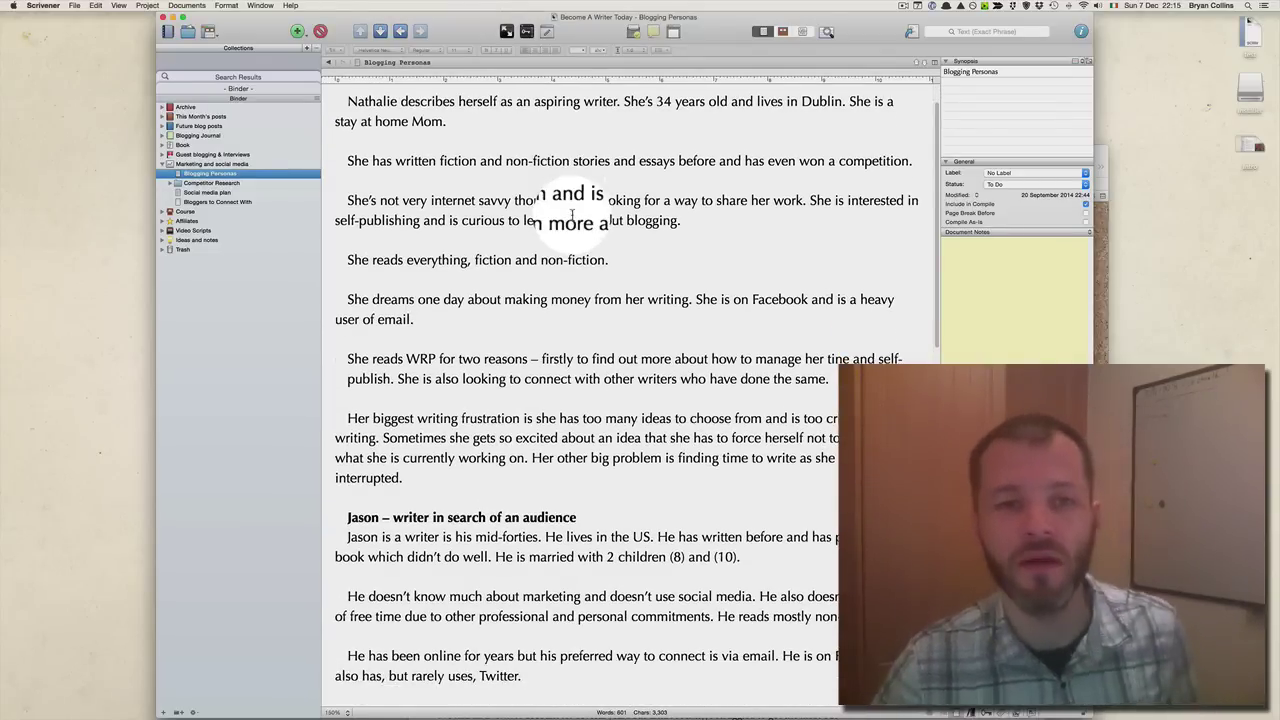
scroll(572, 214, "up", 2)
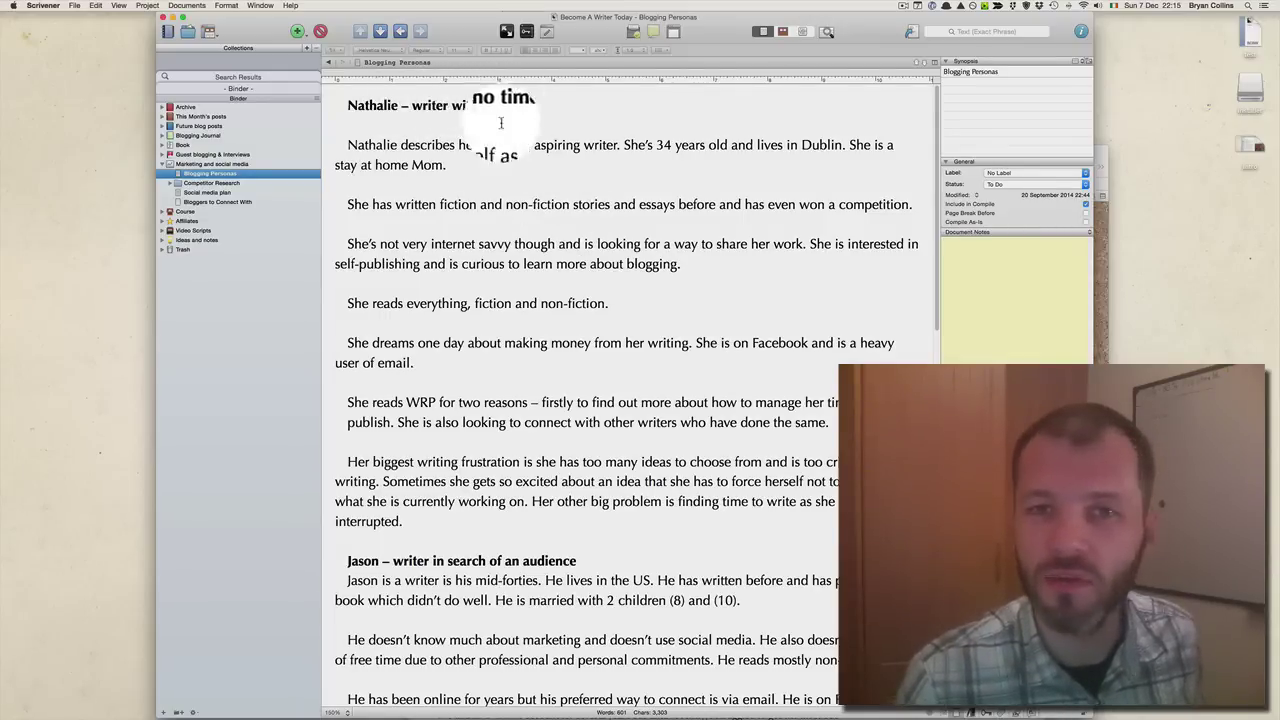
scroll(414, 480, "down", 3)
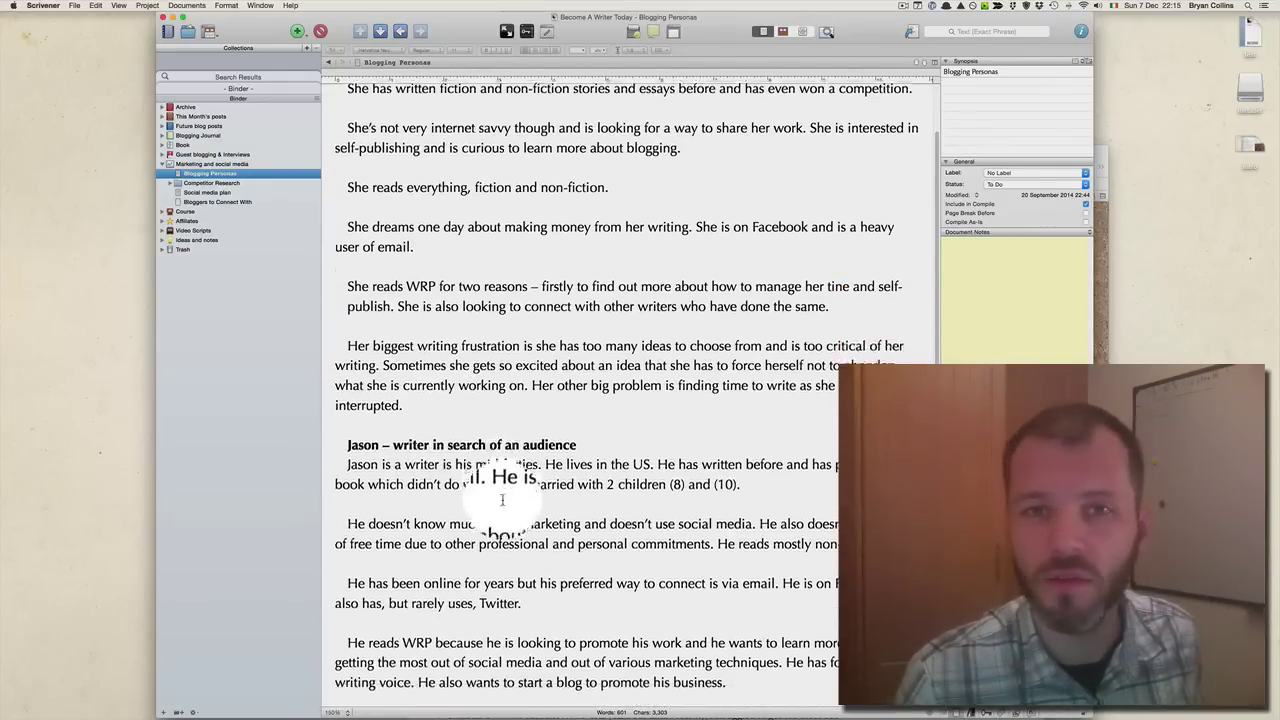
scroll(502, 499, "down", 9)
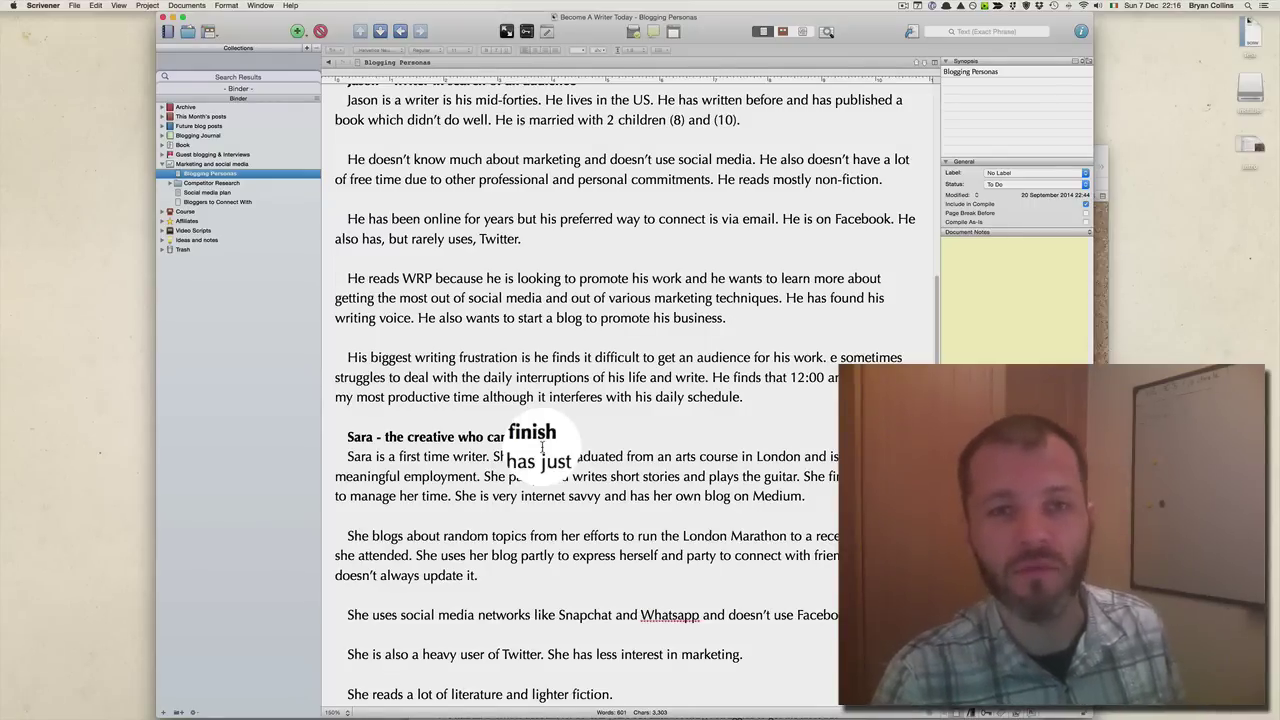
left_click(170, 163)
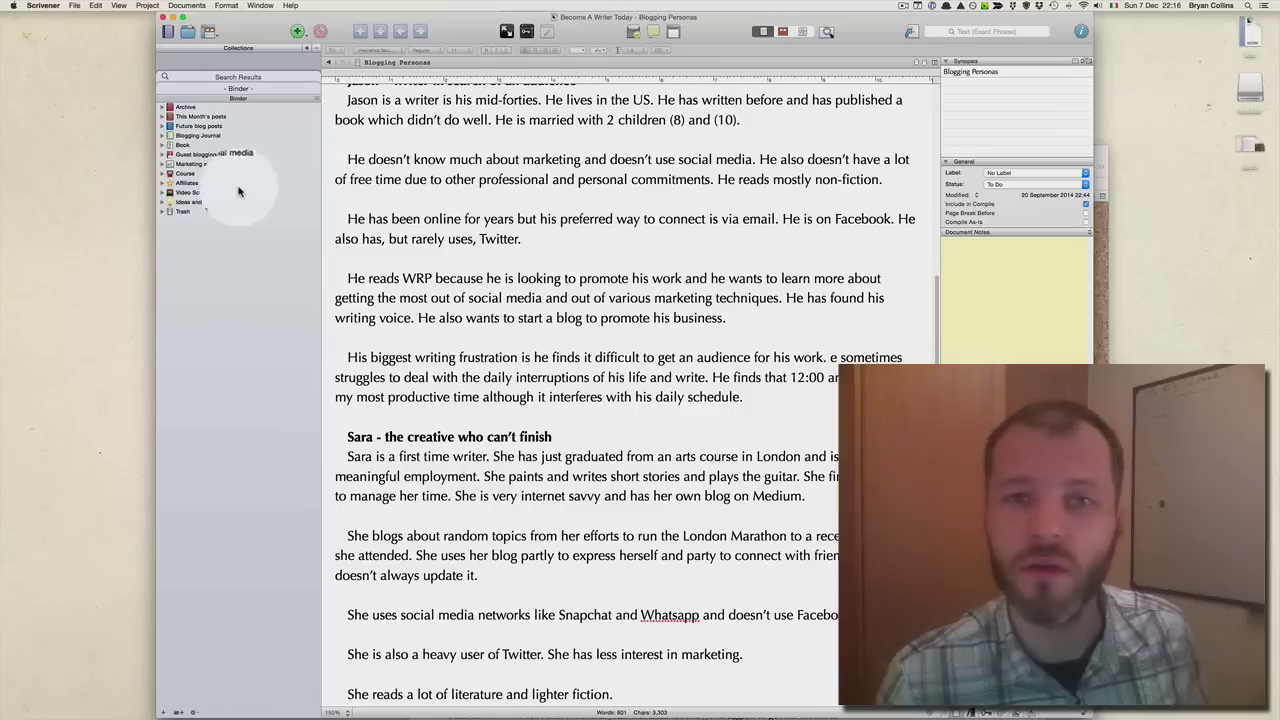
- View the combined notes of the Course folder and read through the readers' feedback on formats and writing frustrations
left_click(186, 175)
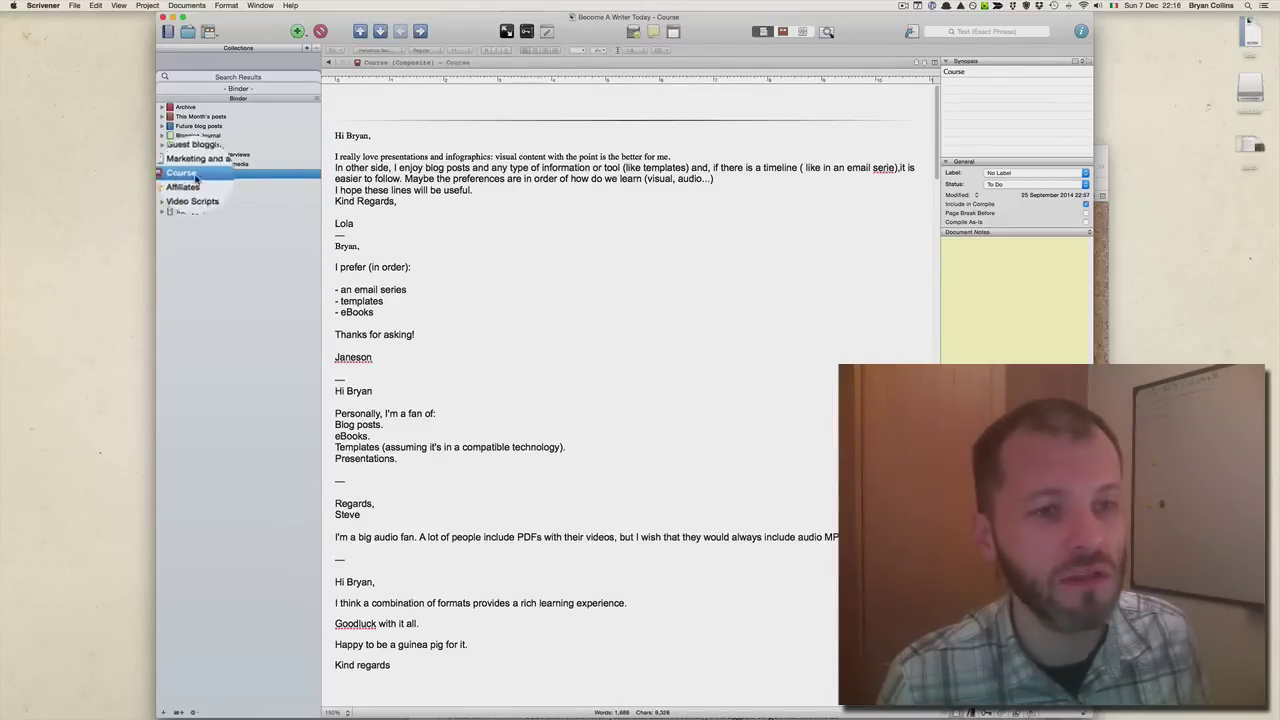
scroll(544, 327, "down", 15)
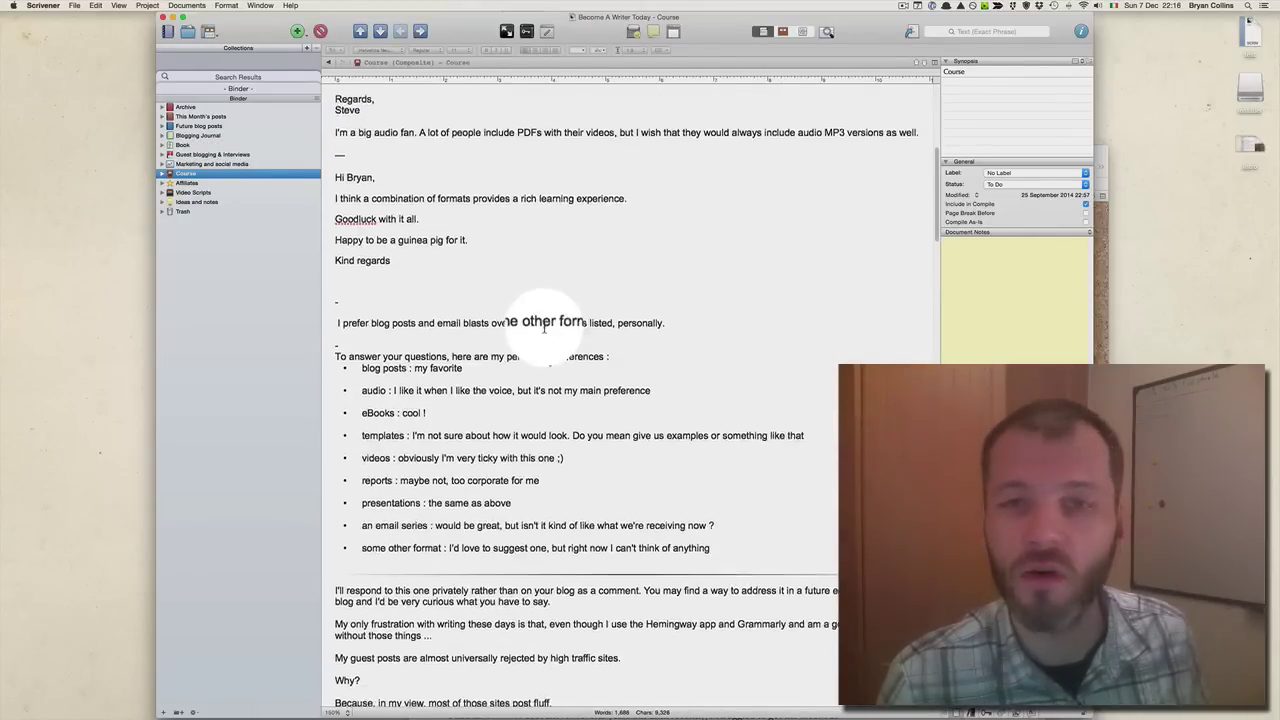
scroll(544, 327, "down", 10)
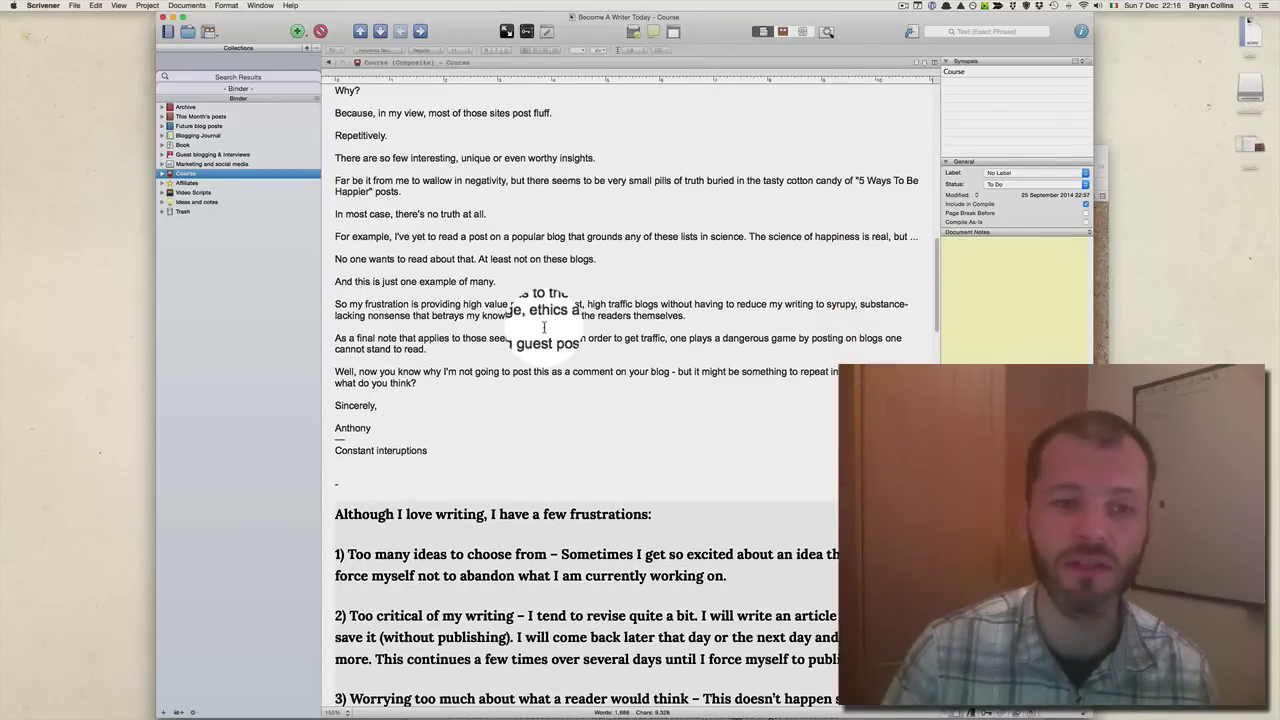
scroll(544, 327, "down", 6)
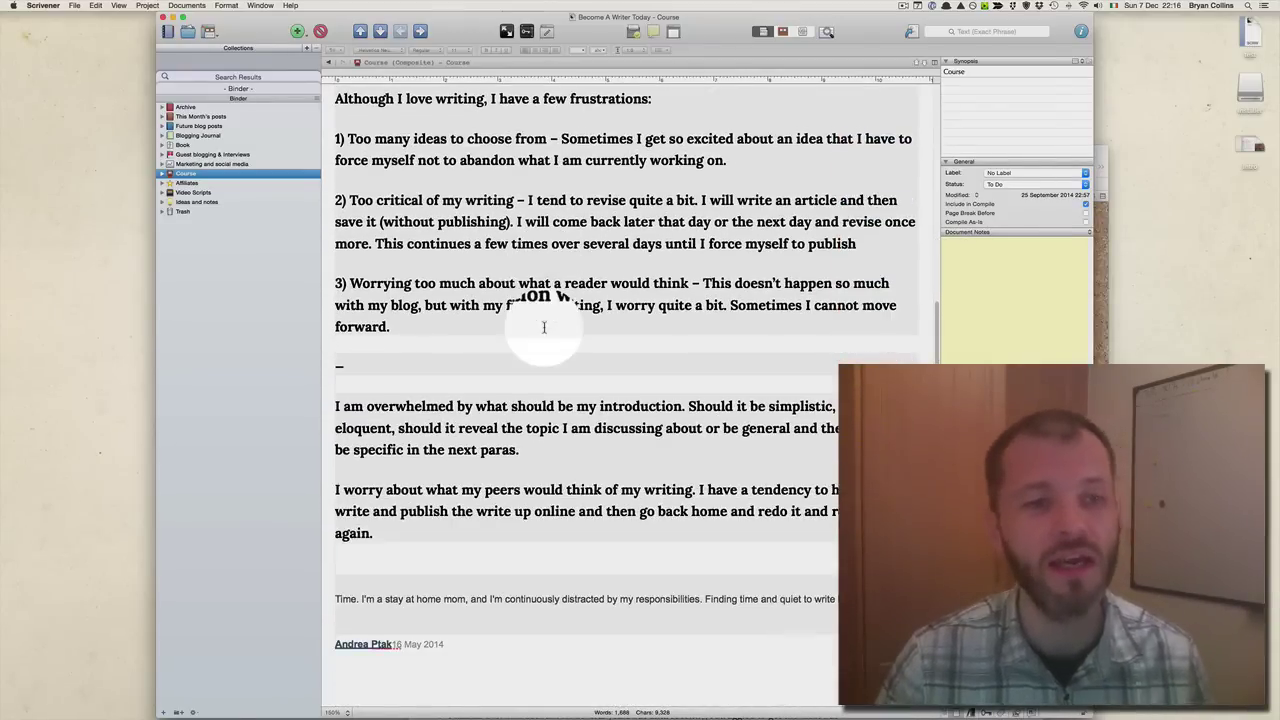
scroll(544, 327, "up", 10)
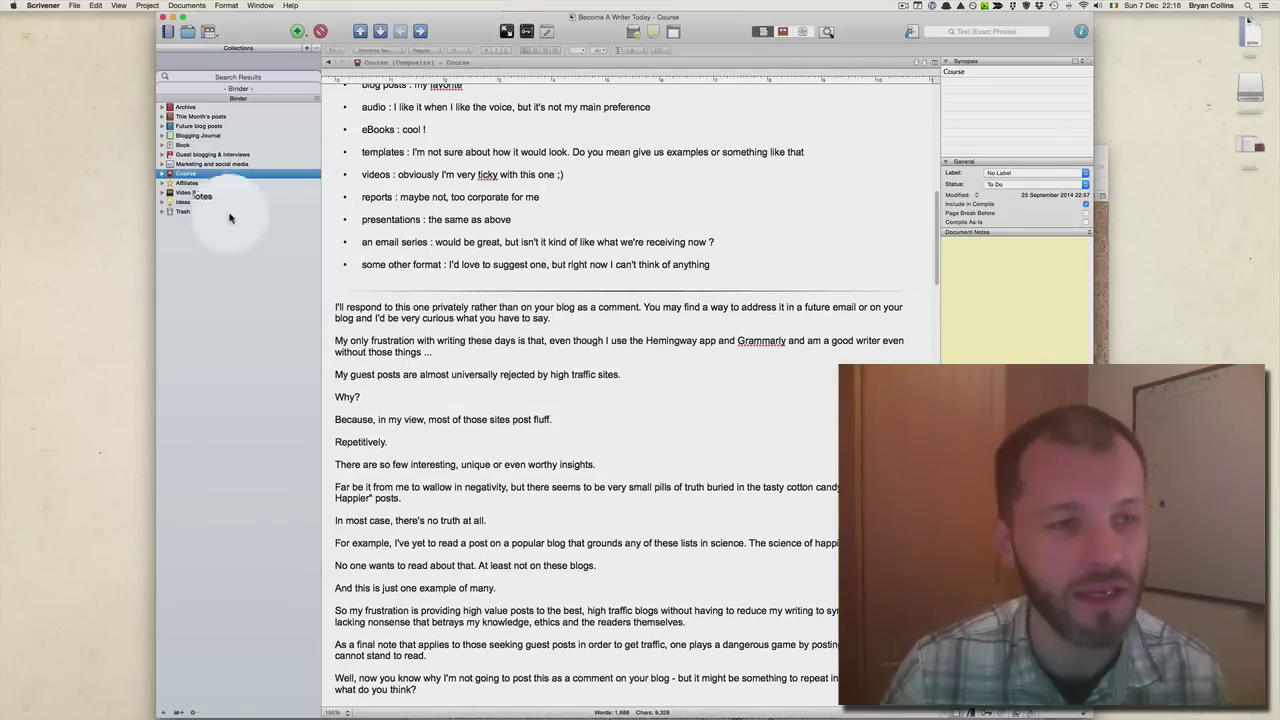
- View the combined notes of the Affiliates folder and of the Video Scripts folder
left_click(188, 184)
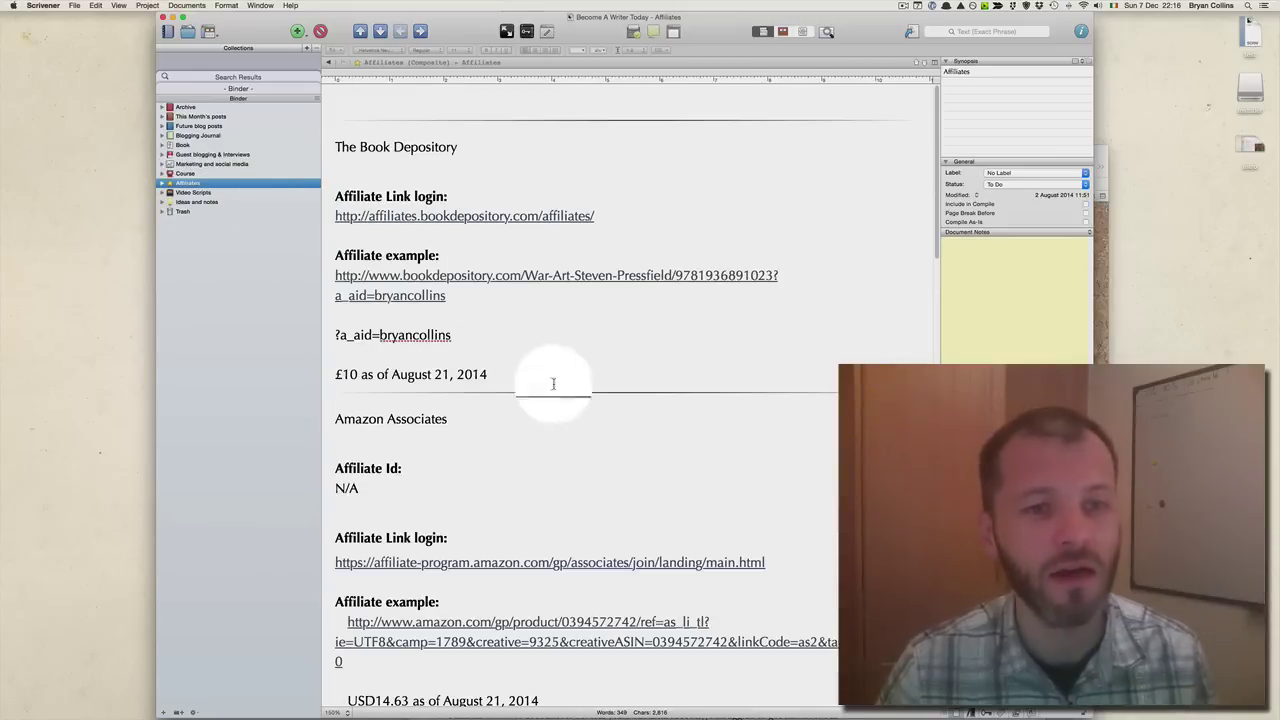
scroll(625, 441, "down", 10)
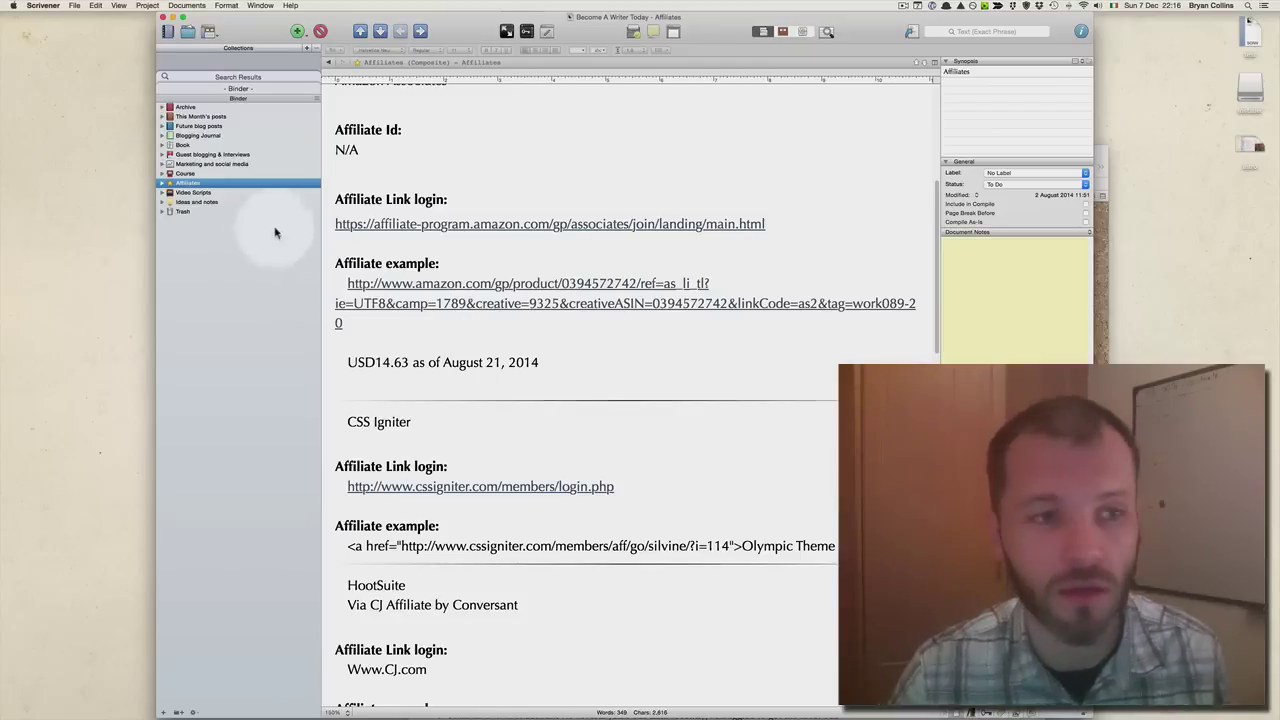
left_click(190, 192)
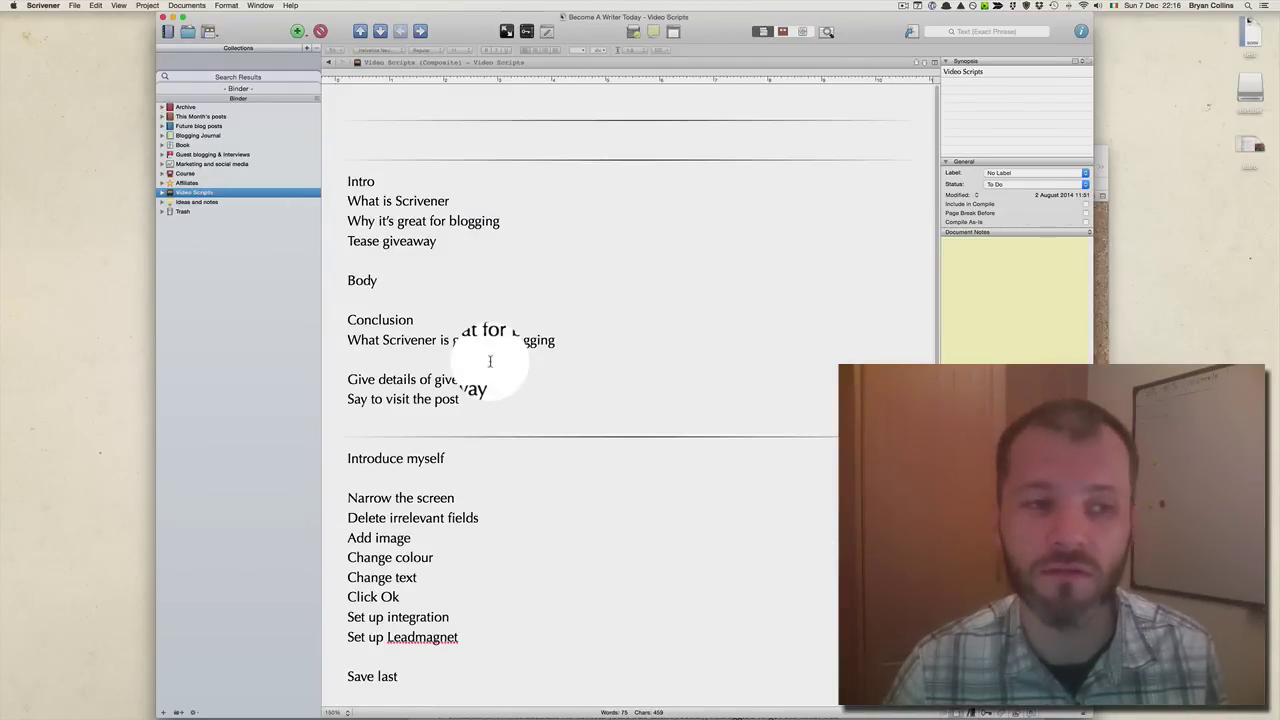
scroll(489, 450, "down", 2)
scroll(489, 491, "up", 2)
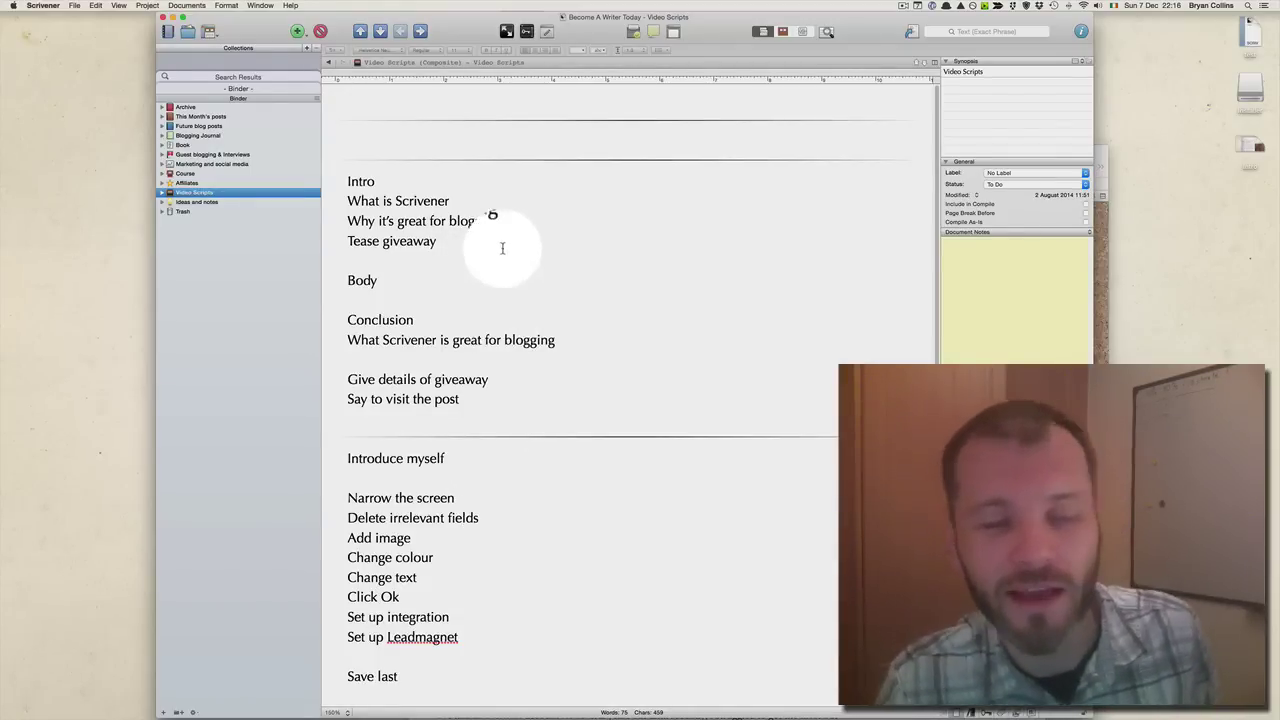
- Look through the combined notes of the Ideas and notes folder and view the contents of the Trash
left_click(205, 202)
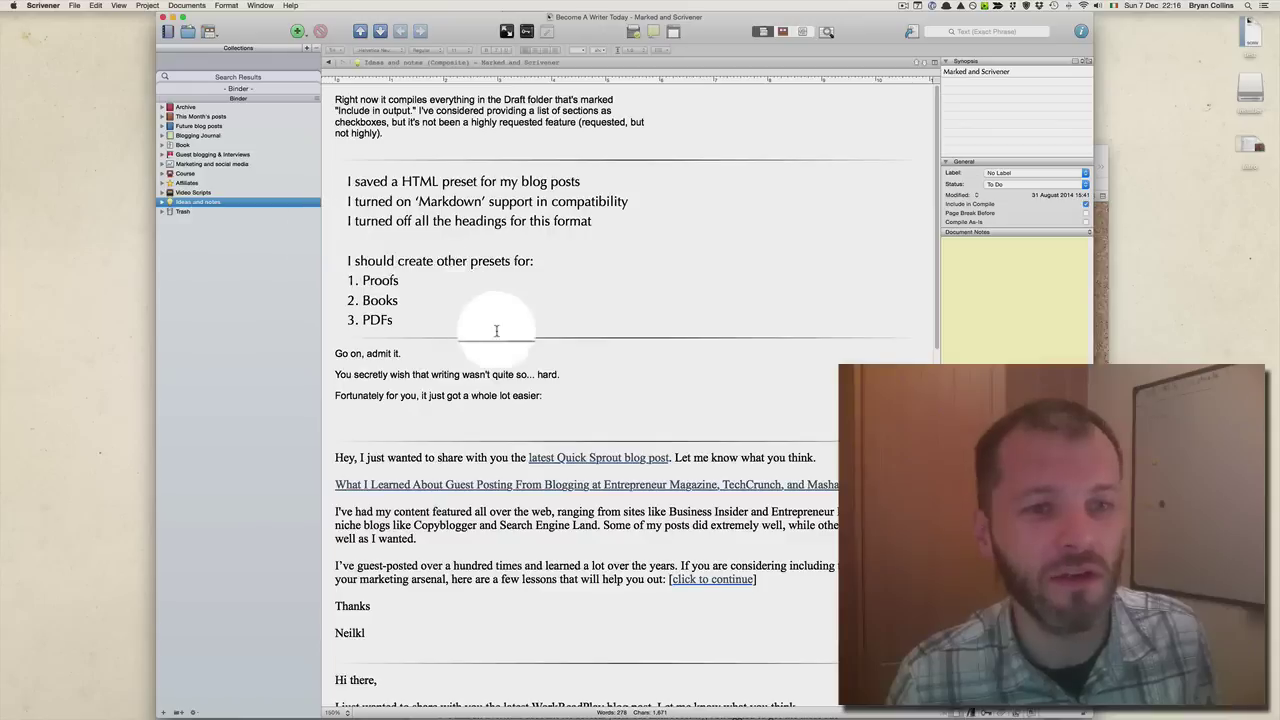
scroll(496, 330, "down", 10)
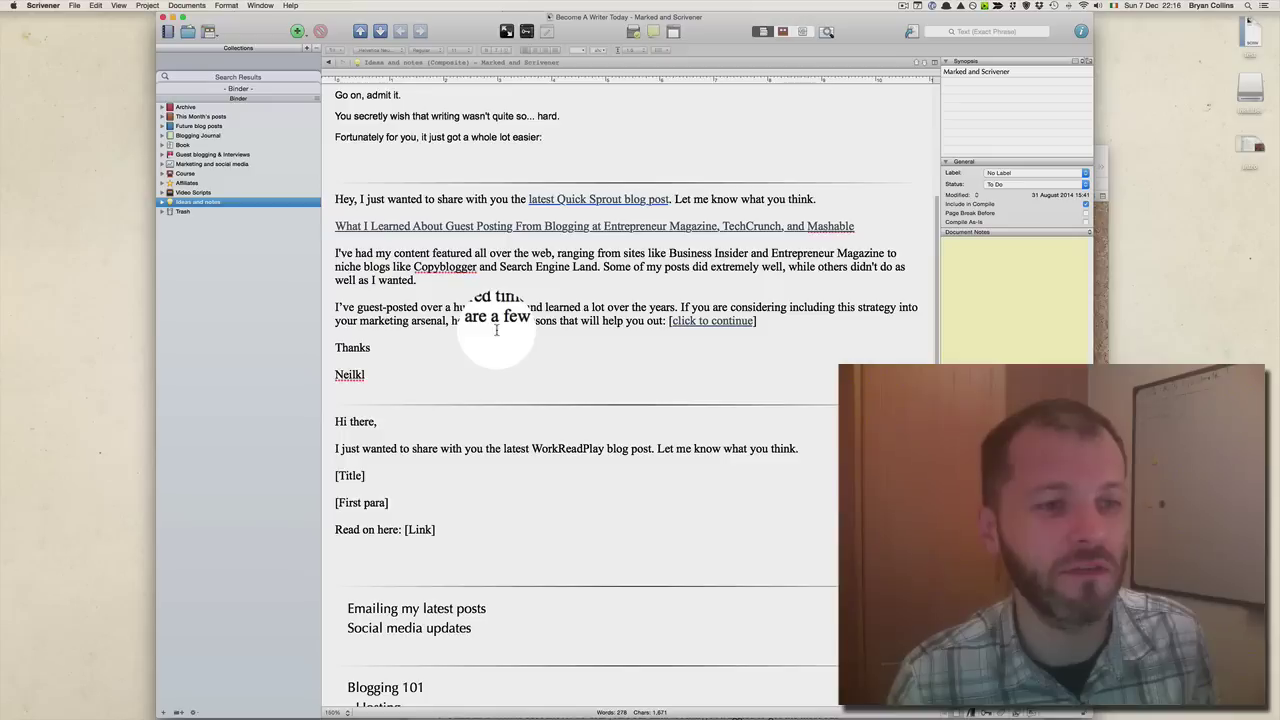
scroll(496, 330, "up", 10)
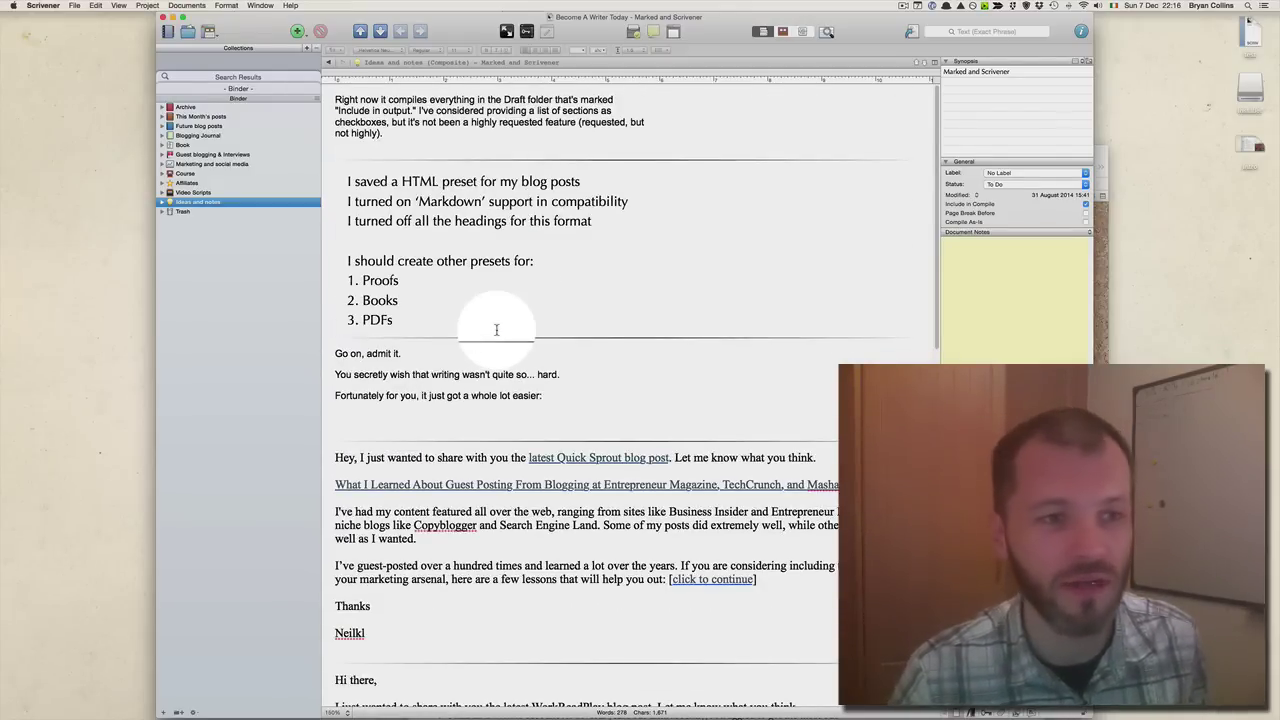
left_click(180, 211)
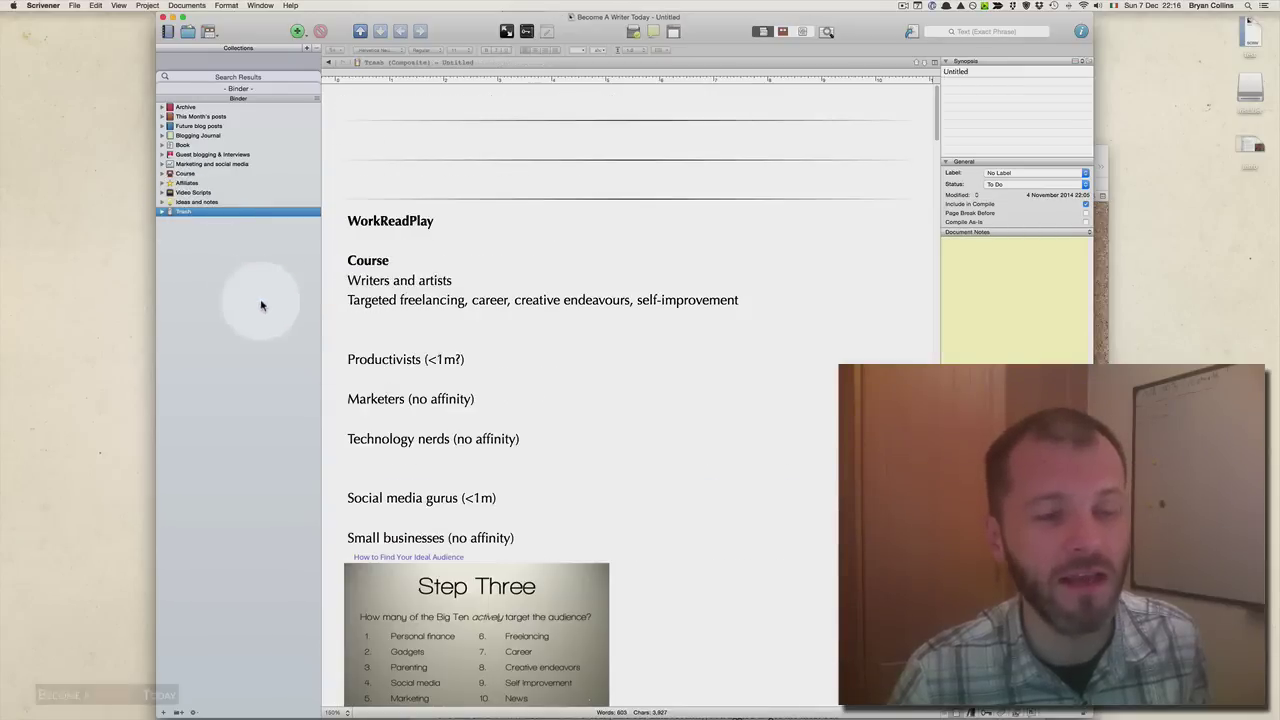